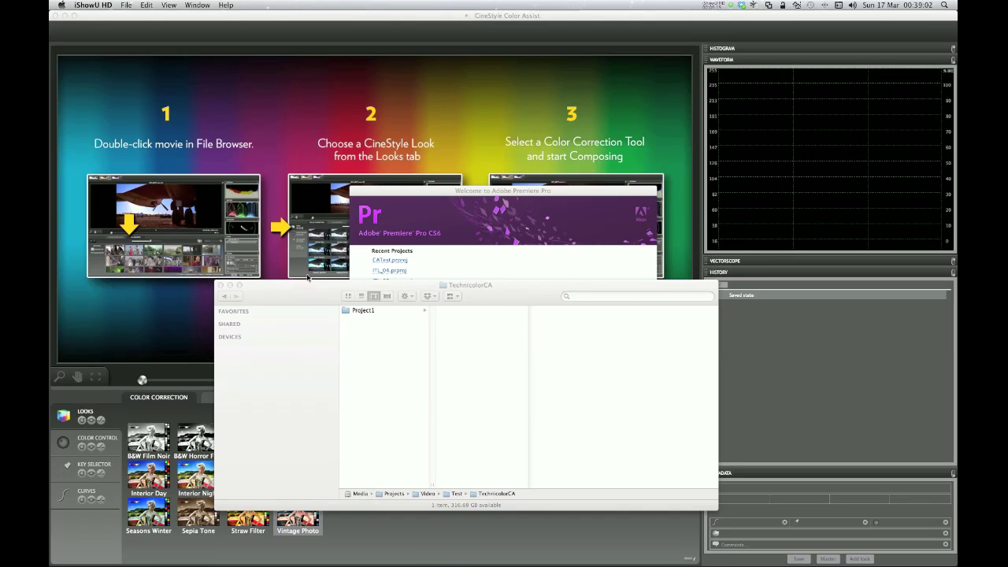
In Finder, browse into Project1 > Footage to list the MVI_5039 .MOV, .THM and .xcsi files.
click(306, 290)
click(362, 310)
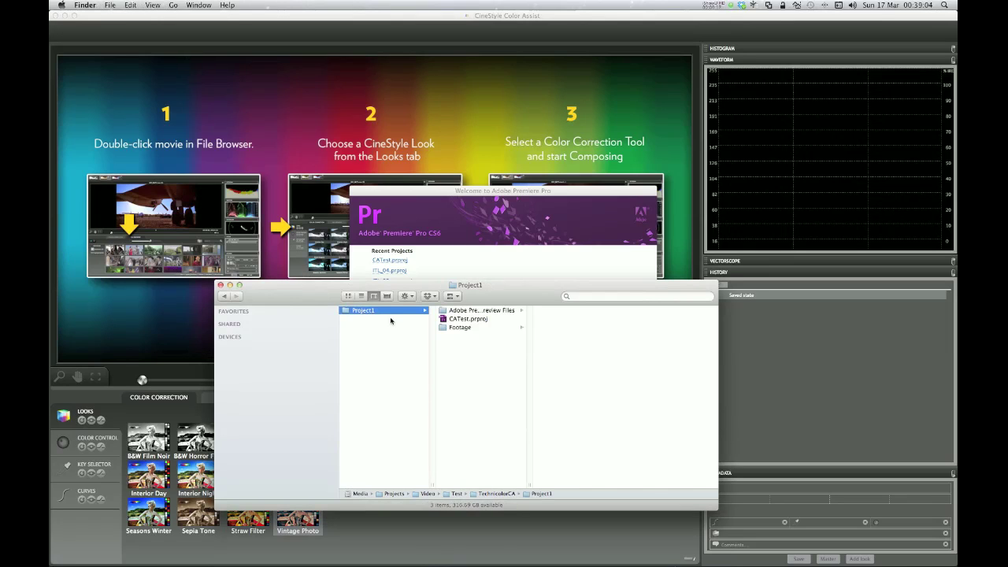
click(459, 328)
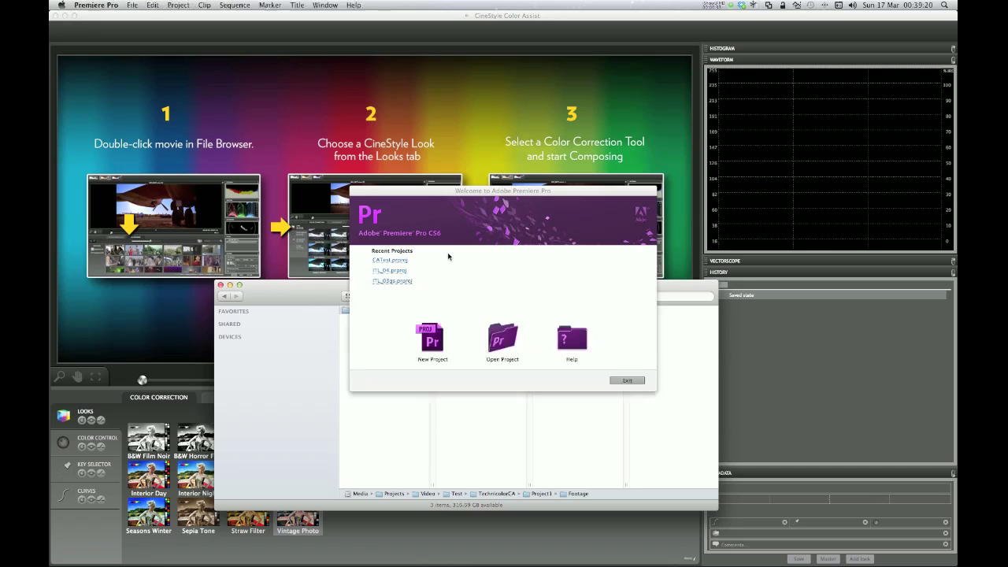
Open CATest, select MVI_5039.MOV and cycle Looks 1, 2, 3, ending on brown-eyed look 3.
click(397, 265)
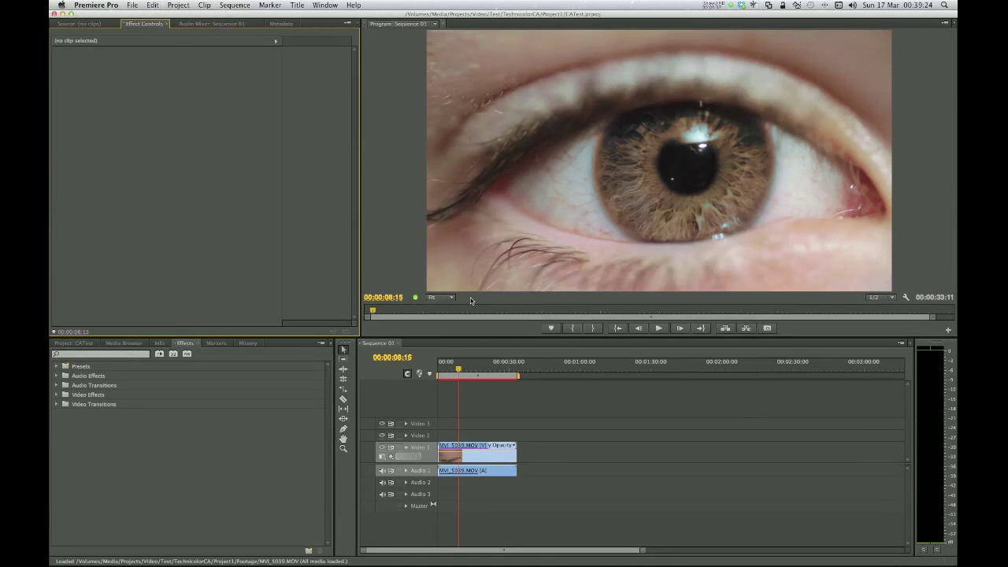
click(472, 456)
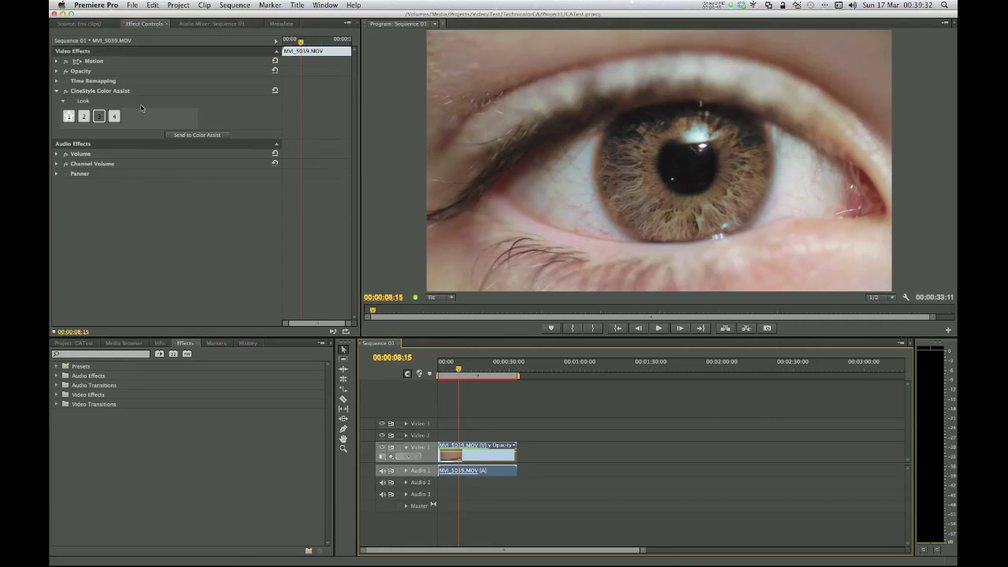
click(69, 117)
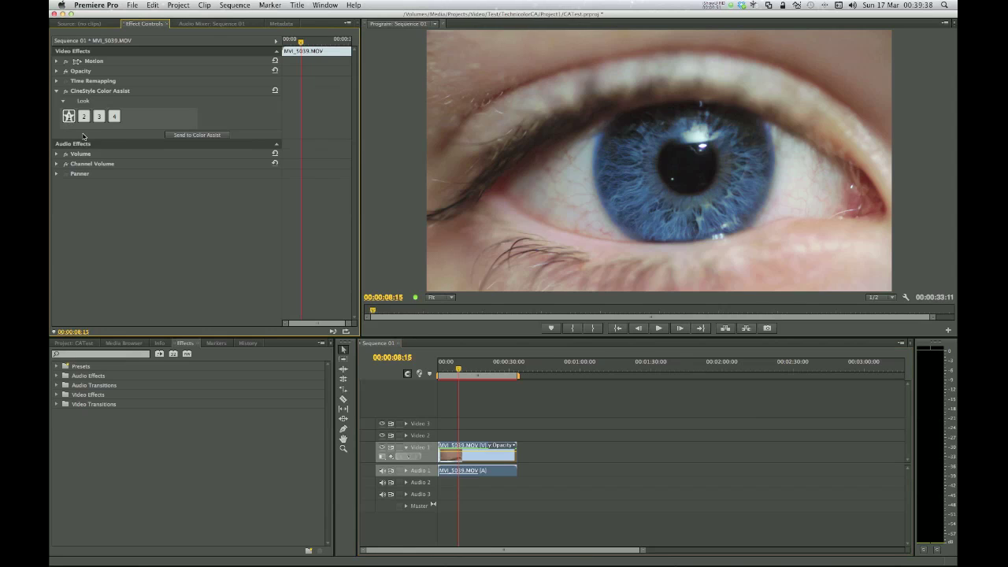
click(84, 117)
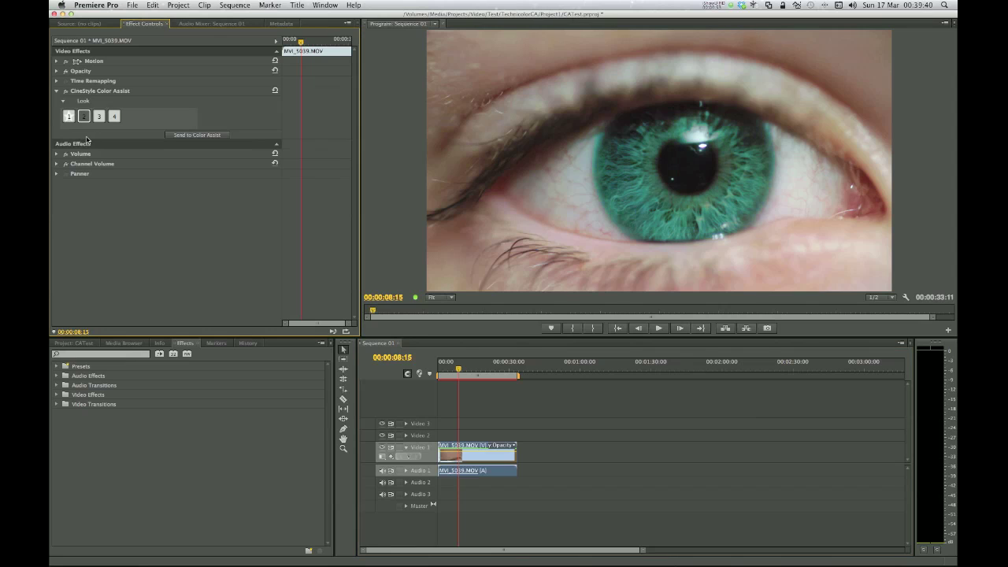
click(100, 117)
Open the Project Manager and browse to the TechnicolorCA folder as the destination.
click(181, 5)
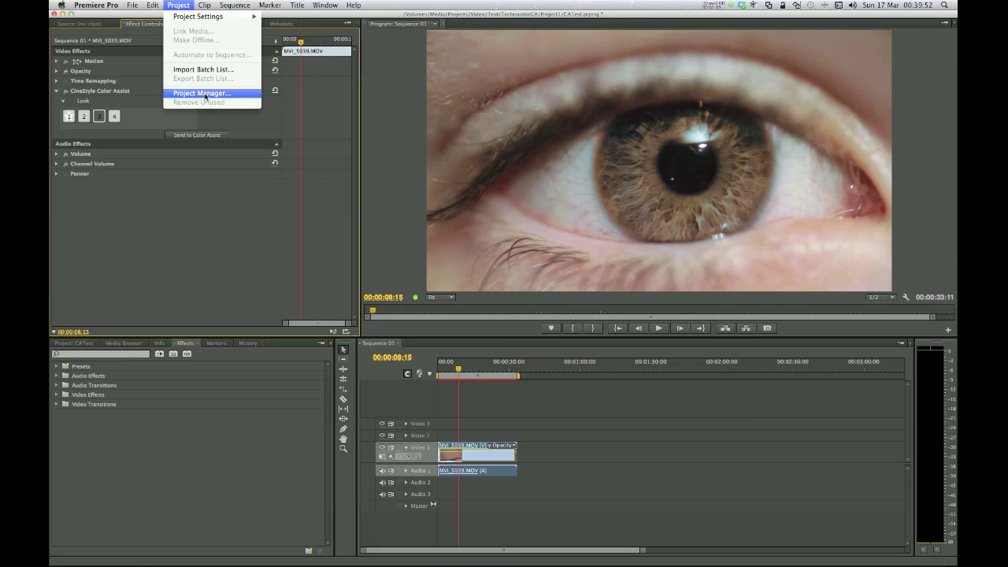
click(203, 93)
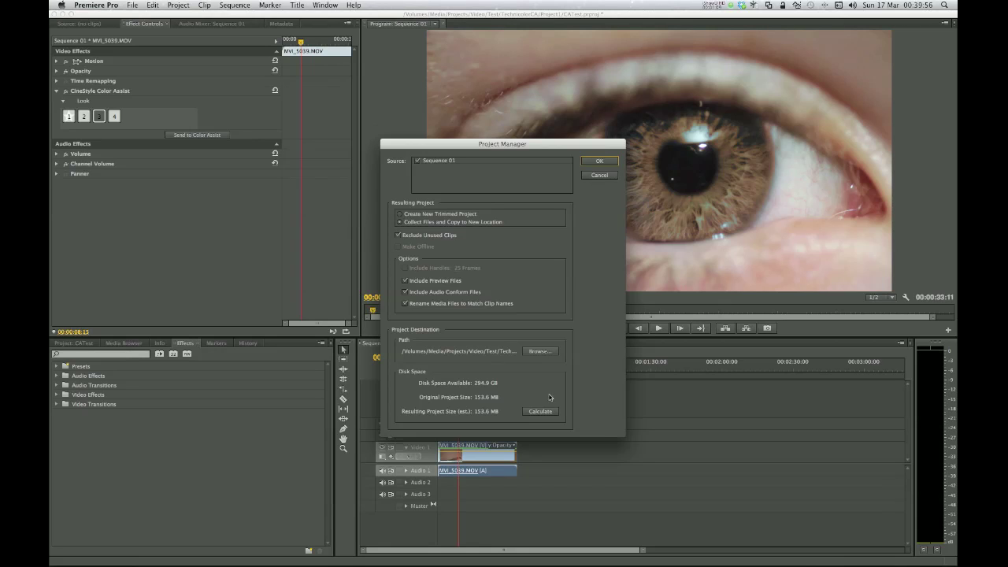
click(540, 351)
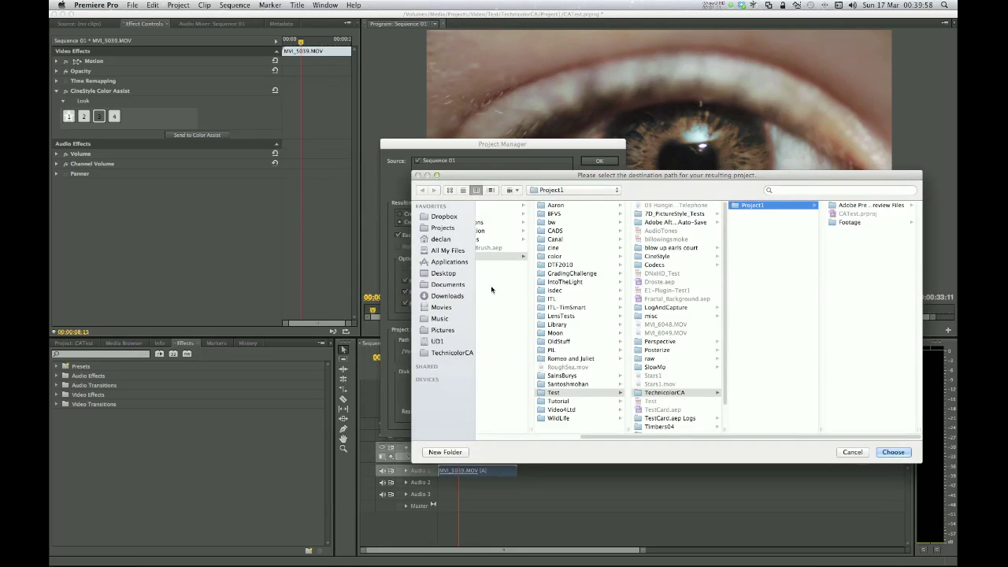
click(453, 352)
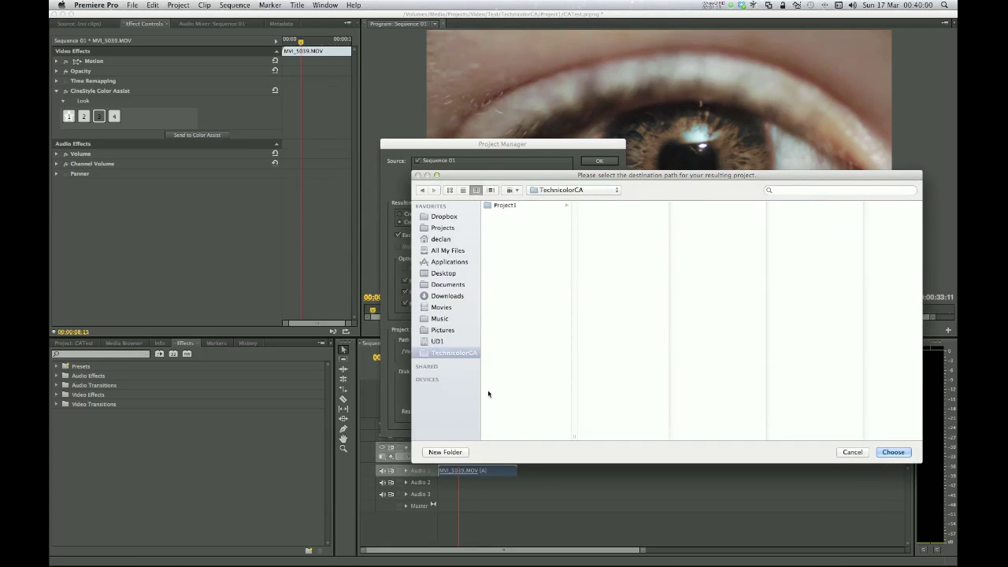
Create a 'BackedUp' folder there, choose it, and collect the files after saving the project.
click(438, 452)
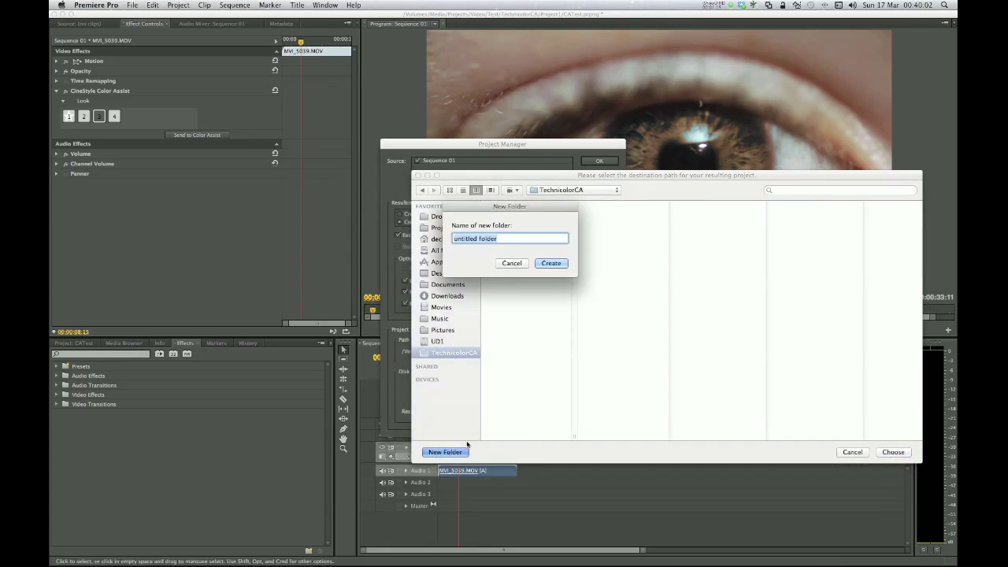
text(BacedU)
key(BackSpace)
key(BackSpace)
key(BackSpace)
text(kedUp)
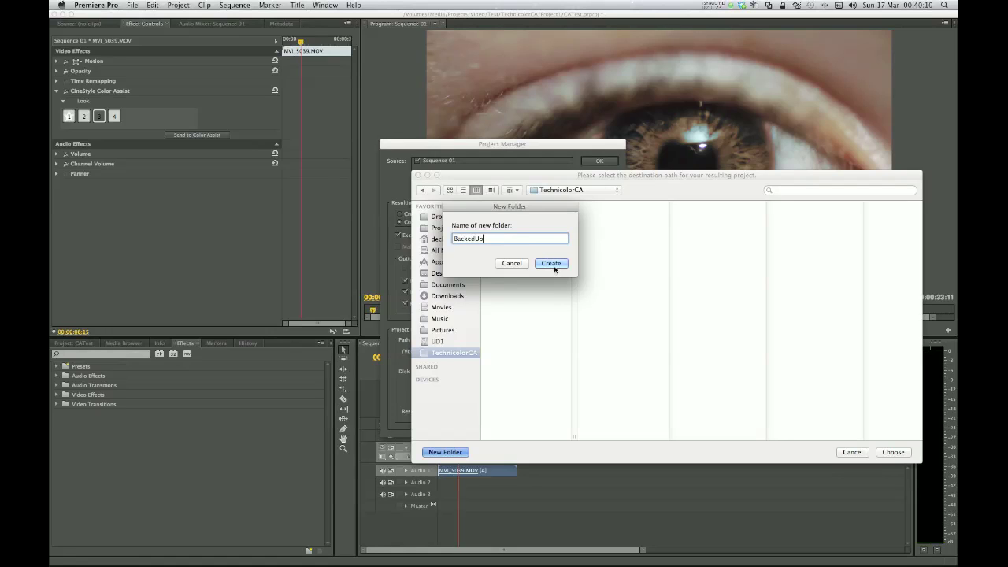
click(554, 264)
click(894, 452)
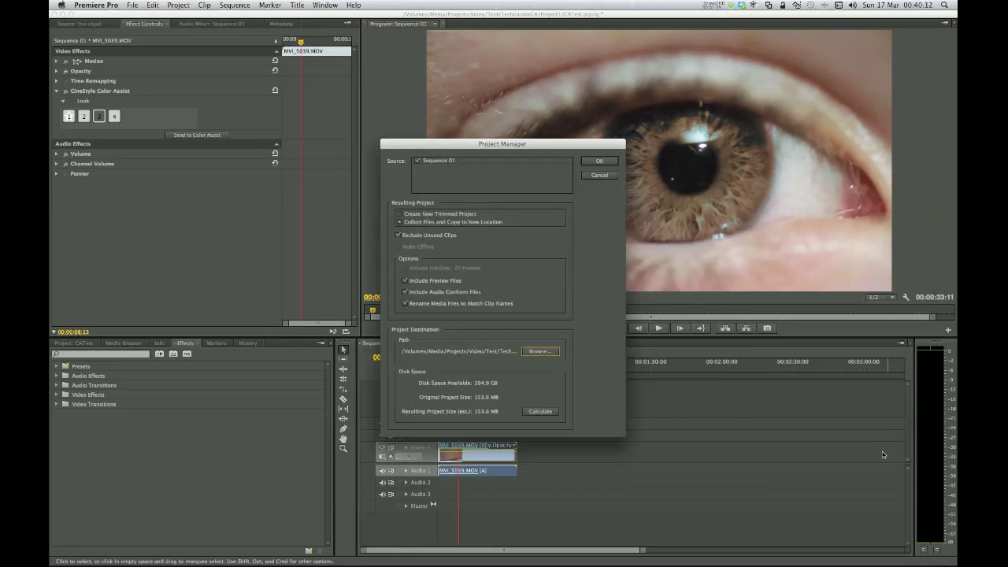
click(597, 161)
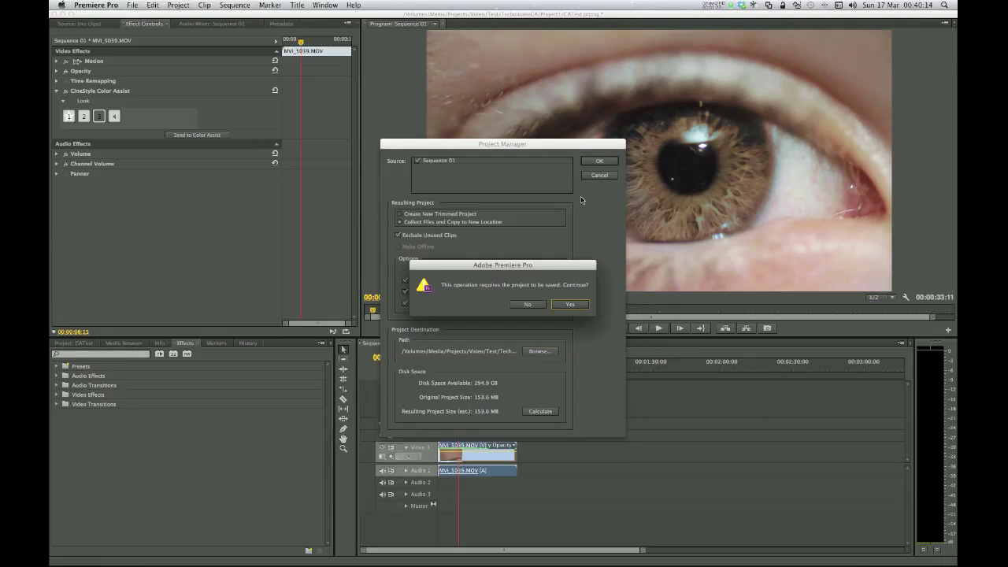
click(569, 304)
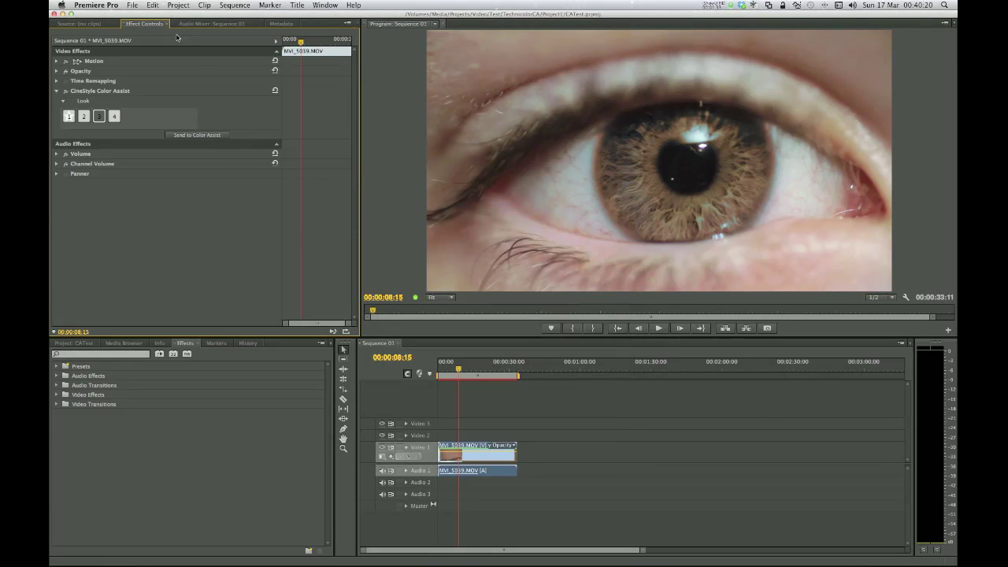
Close the Premiere project and view BackedUp > Copied_CATest in Finder.
click(132, 5)
click(145, 61)
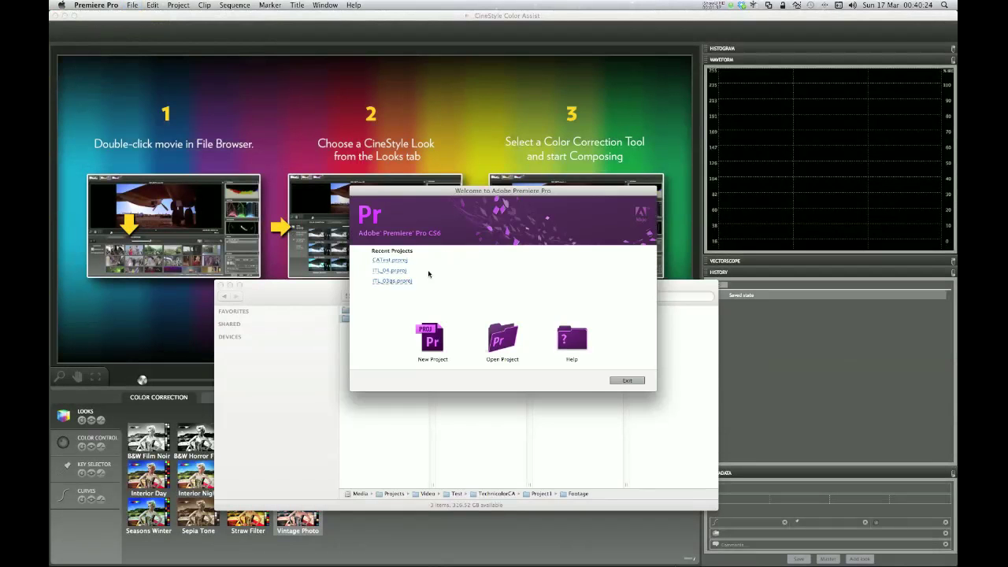
click(306, 310)
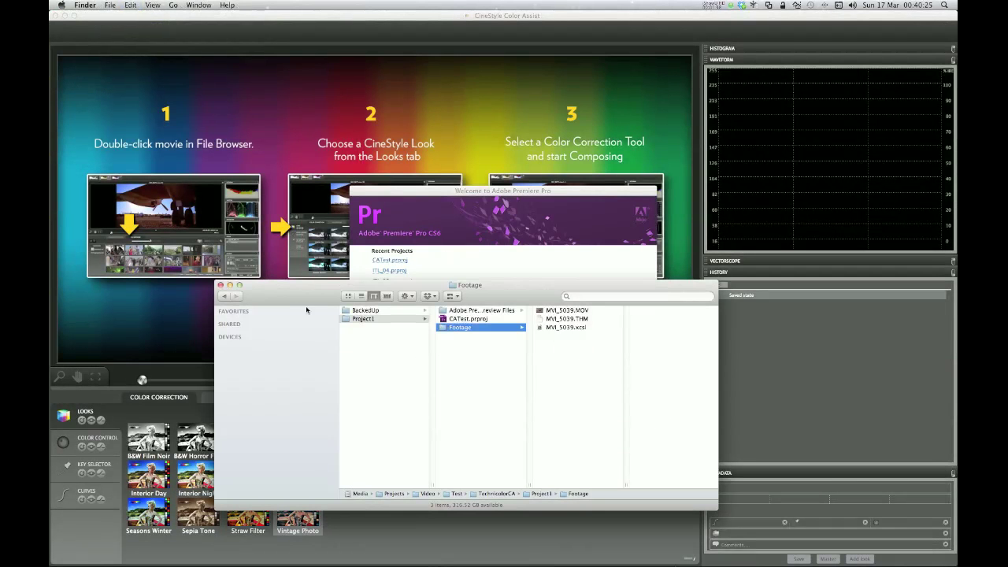
click(378, 312)
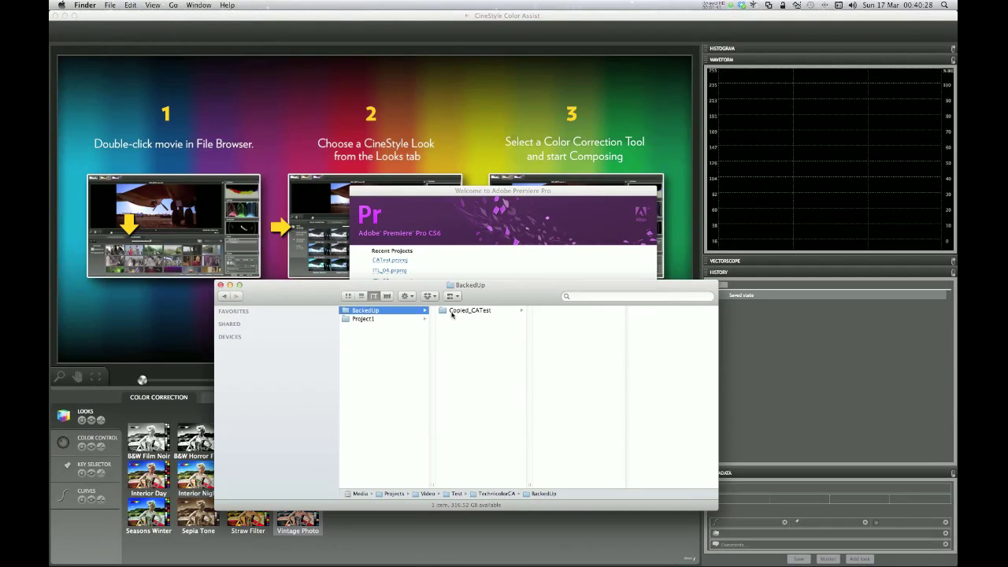
click(465, 314)
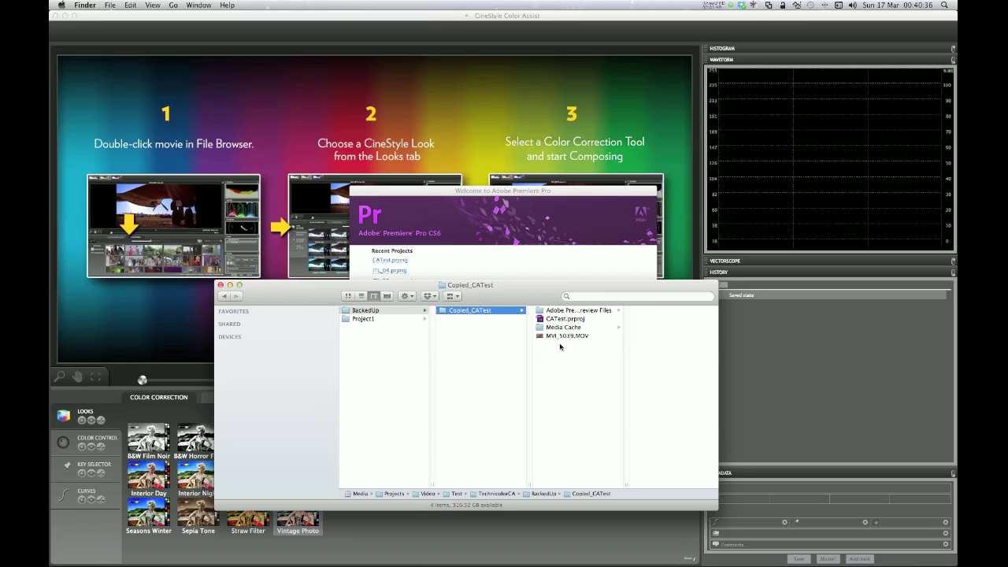
Compare with Project1's Footage folder, then return to Copied_CATest and select CATest.prproj.
click(397, 322)
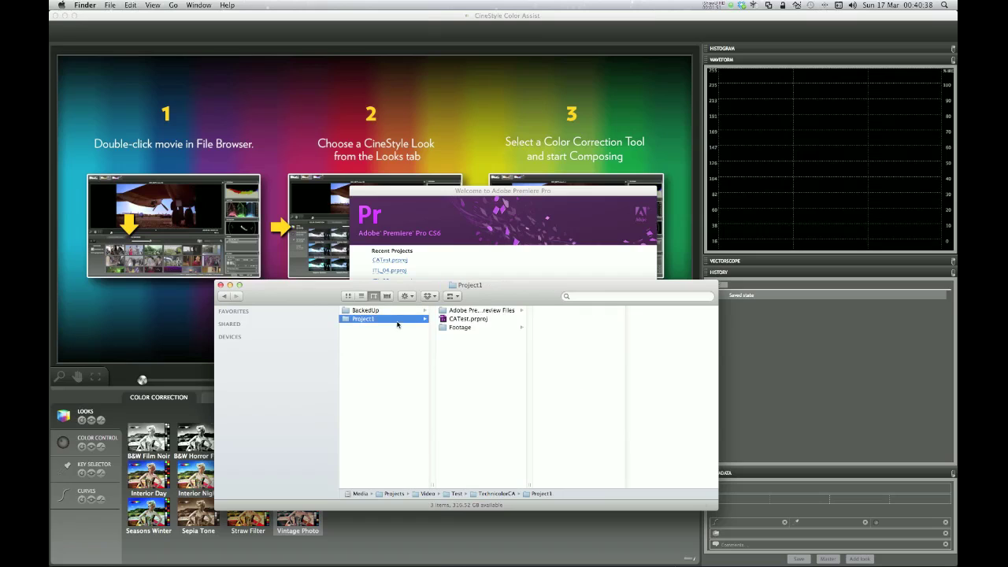
click(460, 328)
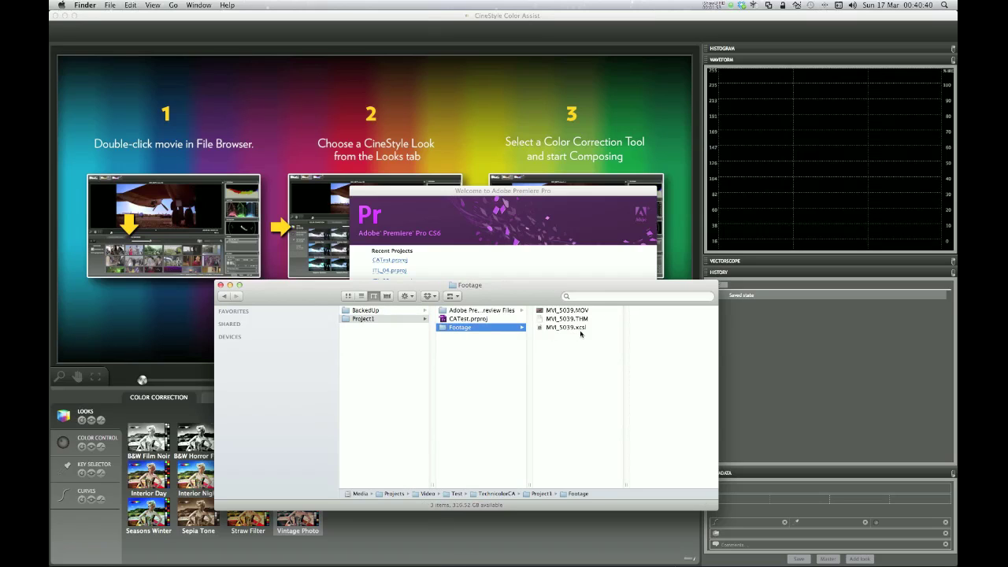
click(411, 312)
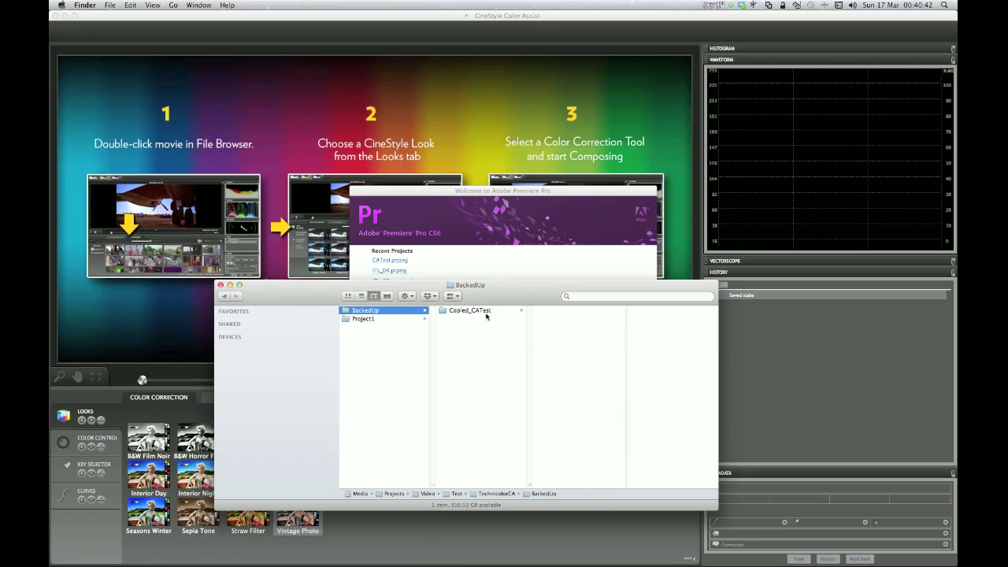
click(487, 312)
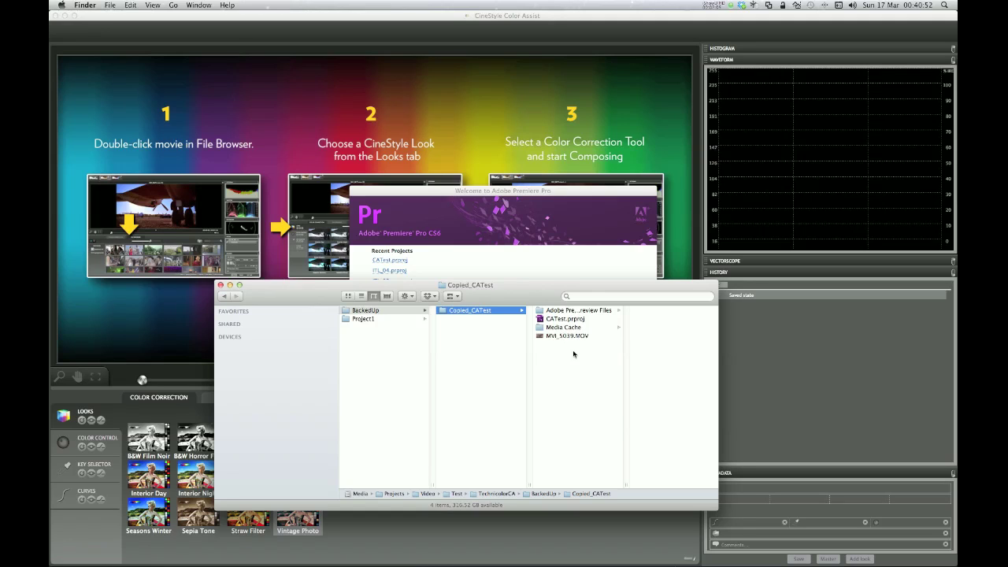
click(556, 321)
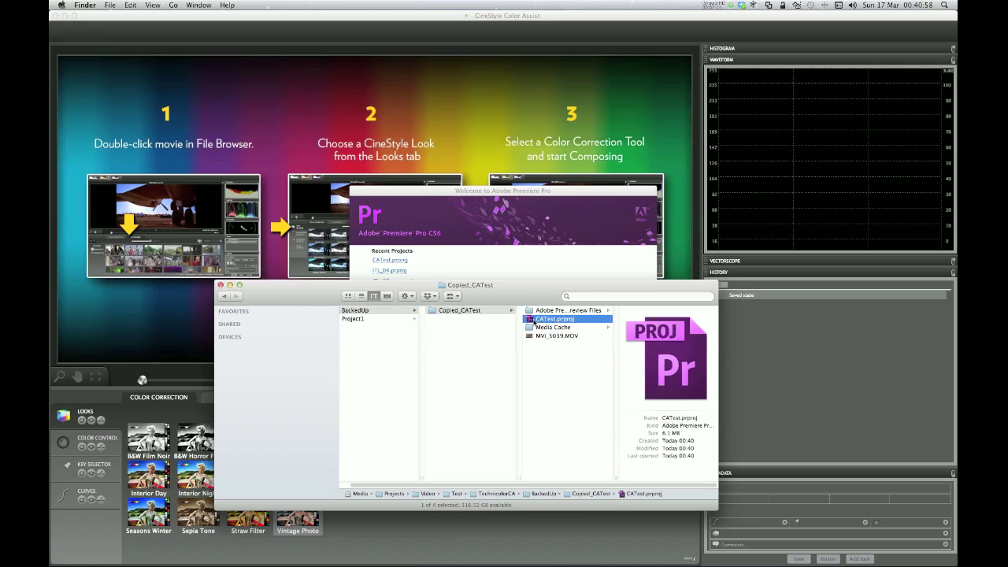
Open the copied CATest.prproj, select the eye clip and show the Project panel's clip list.
double_click(534, 321)
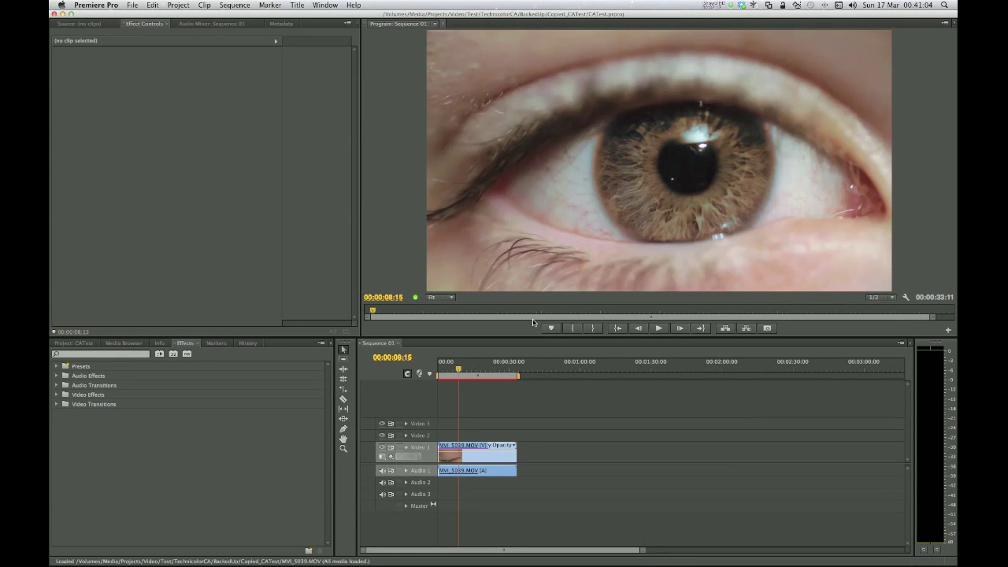
click(495, 458)
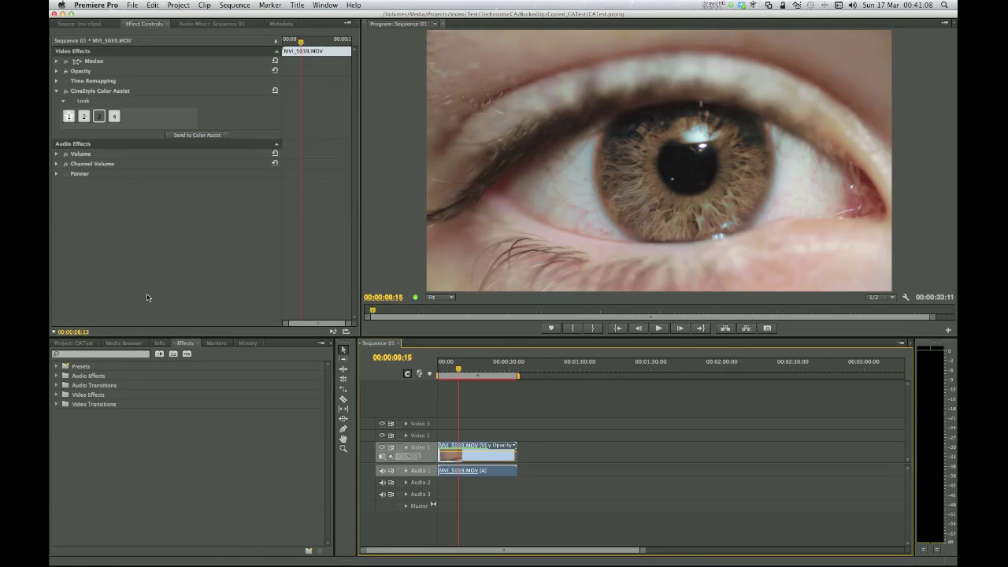
click(118, 344)
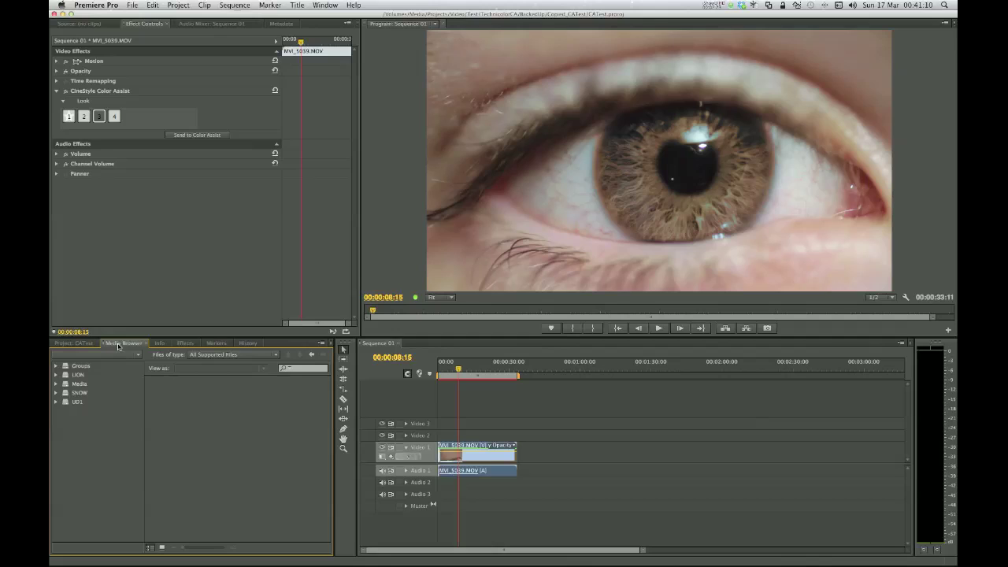
click(73, 344)
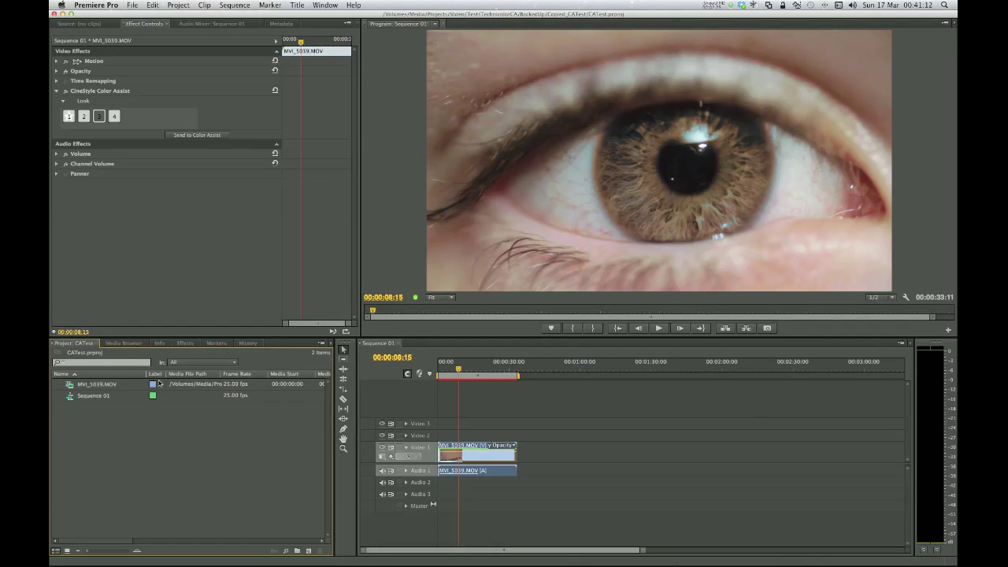
Widen the Media File Path column to read the copied clip path, then apply Look 1.
drag(249, 375, 317, 375)
drag(118, 544, 189, 543)
drag(194, 375, 301, 375)
scroll(196, 388, left, 5)
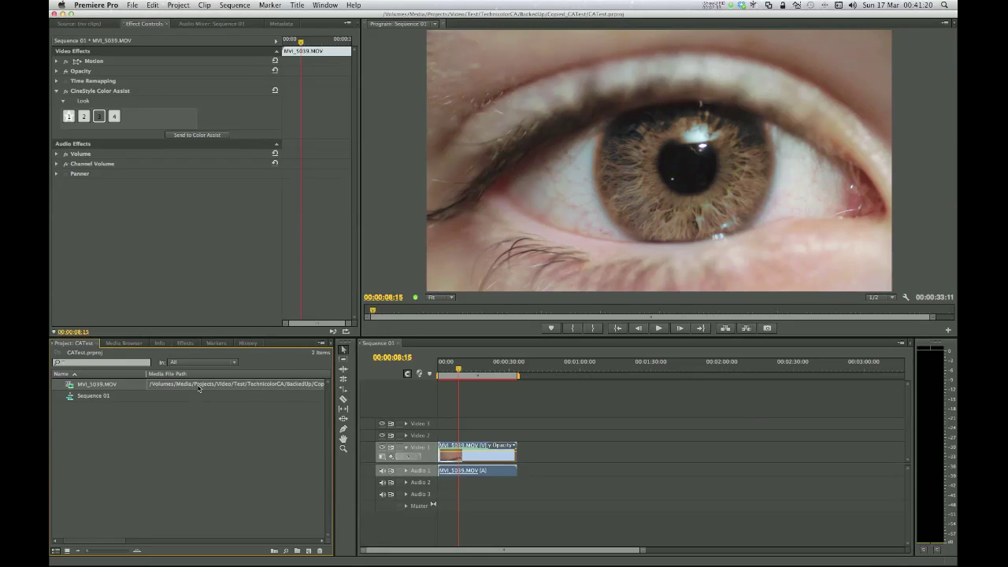
scroll(237, 393, right, 5)
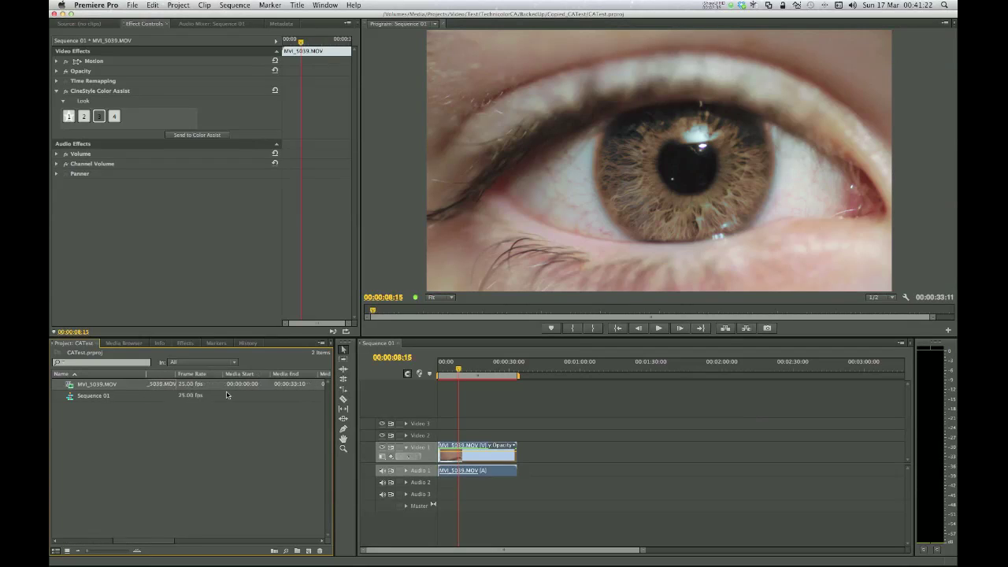
scroll(186, 396, left, 1)
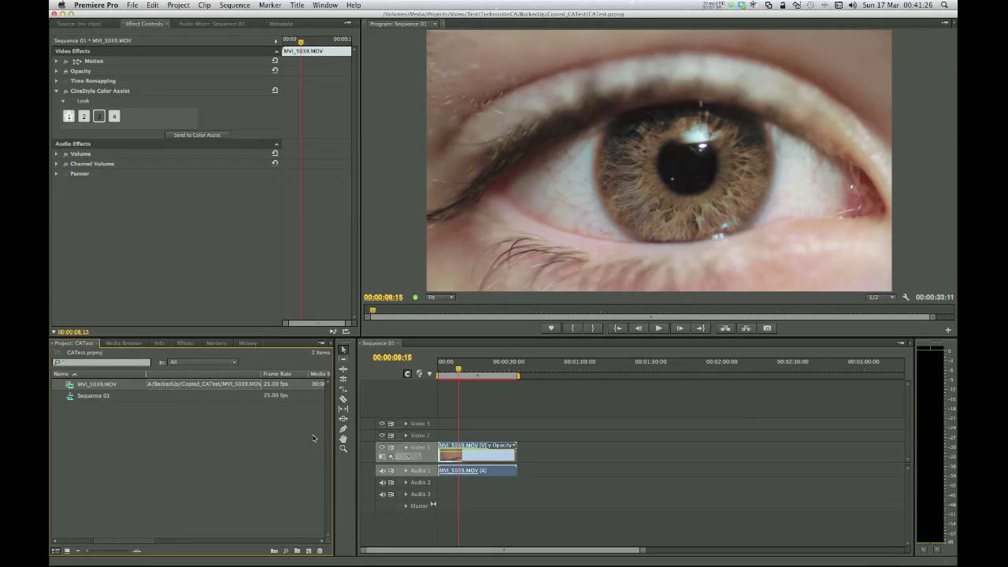
click(69, 116)
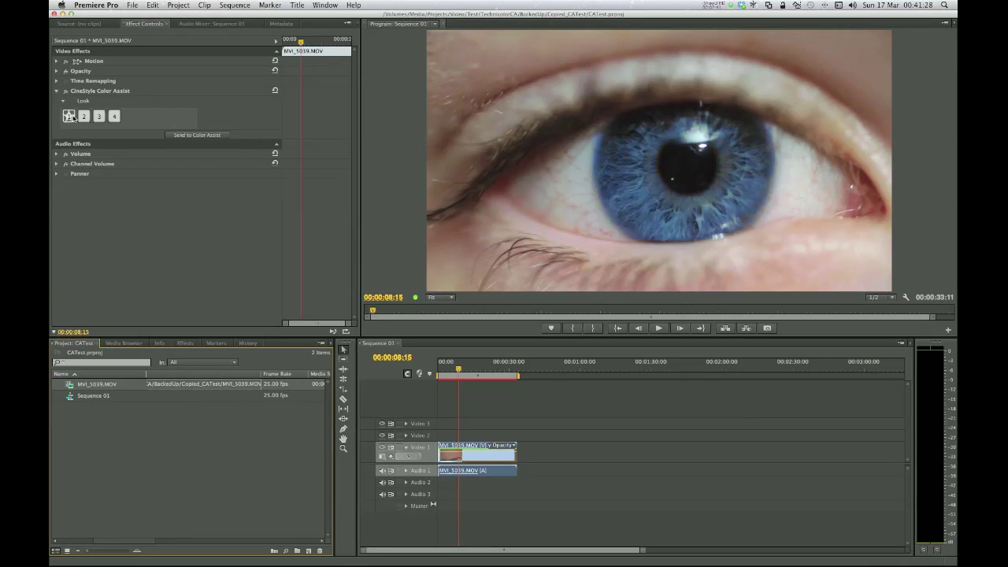
Try Looks 2 and 3, then close the CATest project without saving.
click(84, 116)
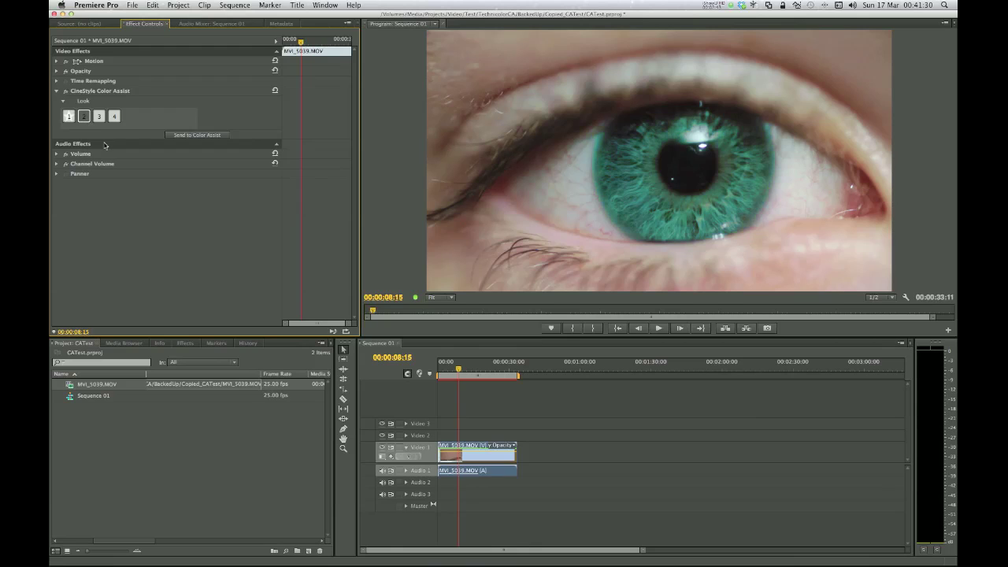
click(99, 116)
click(133, 5)
click(150, 59)
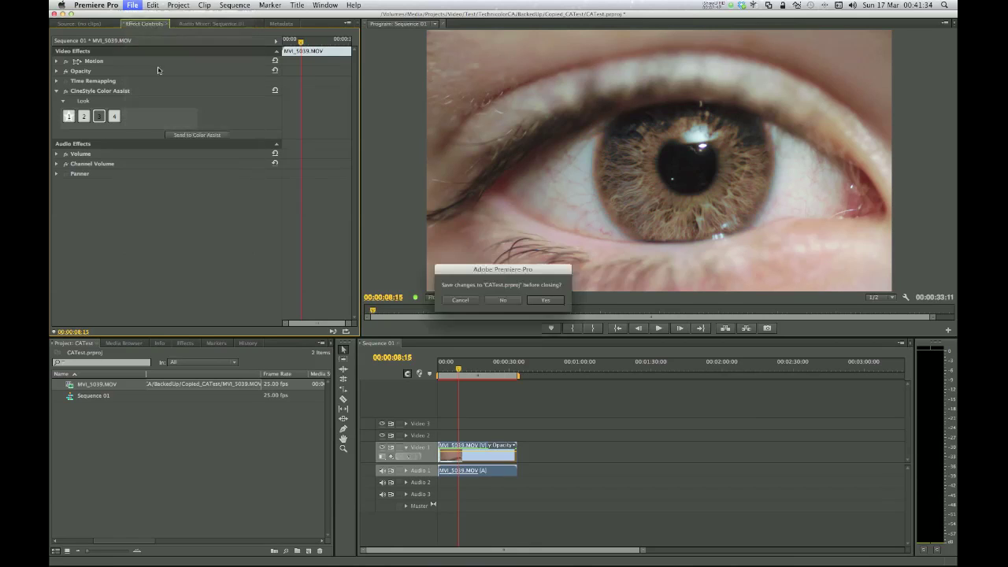
click(511, 301)
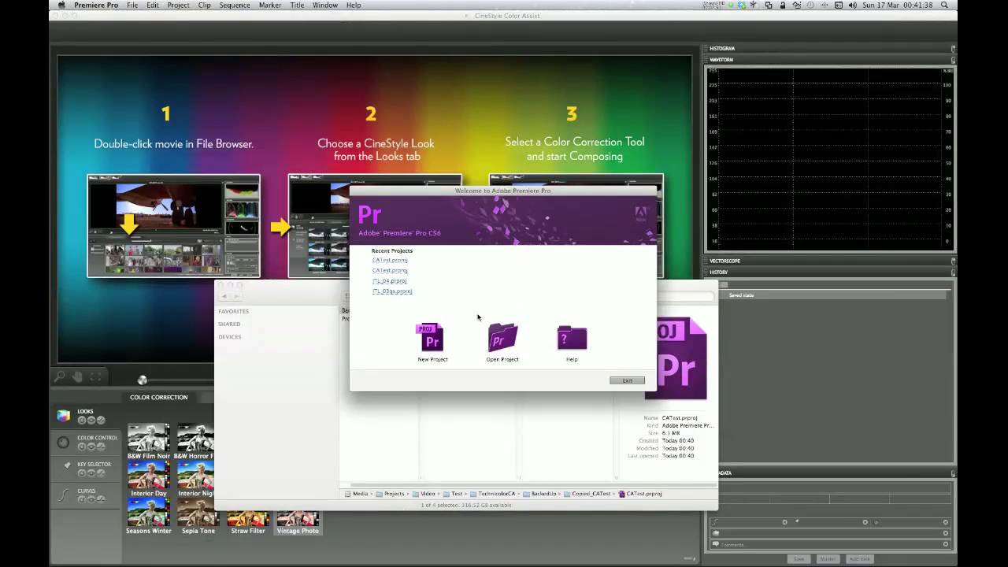
click(378, 333)
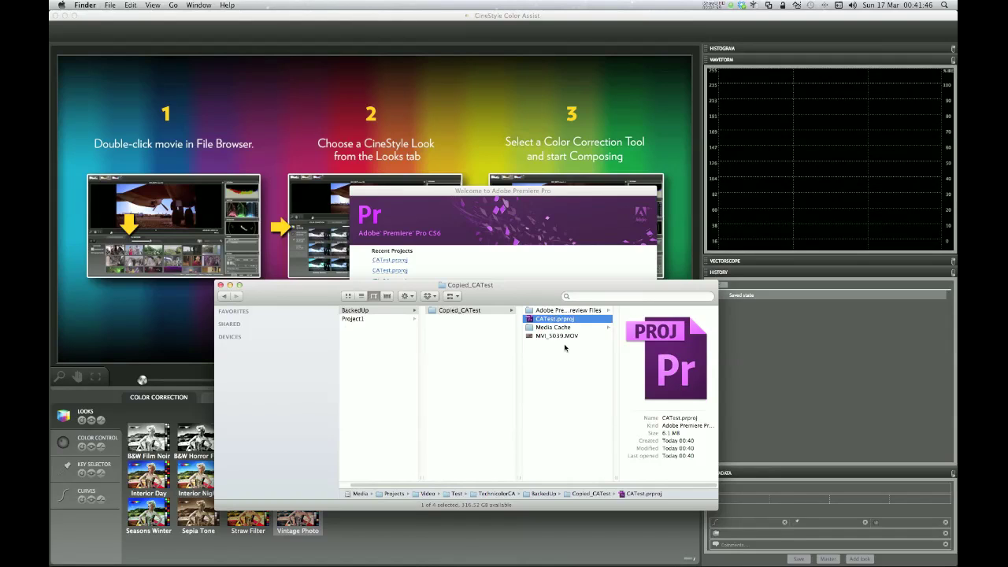
In Finder, rename Project1's Footage folder to FootageNew and select CATest.prproj.
click(362, 314)
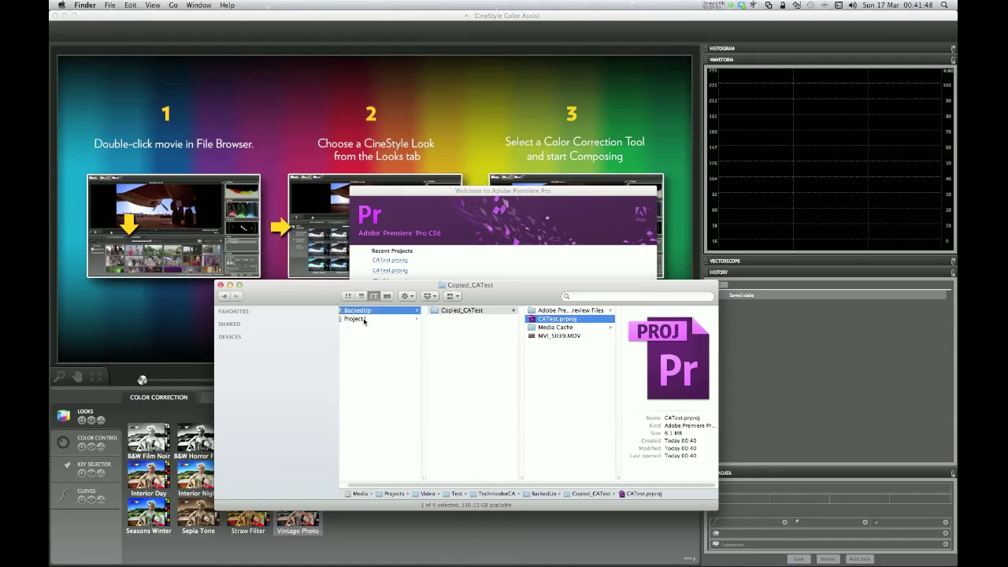
click(358, 319)
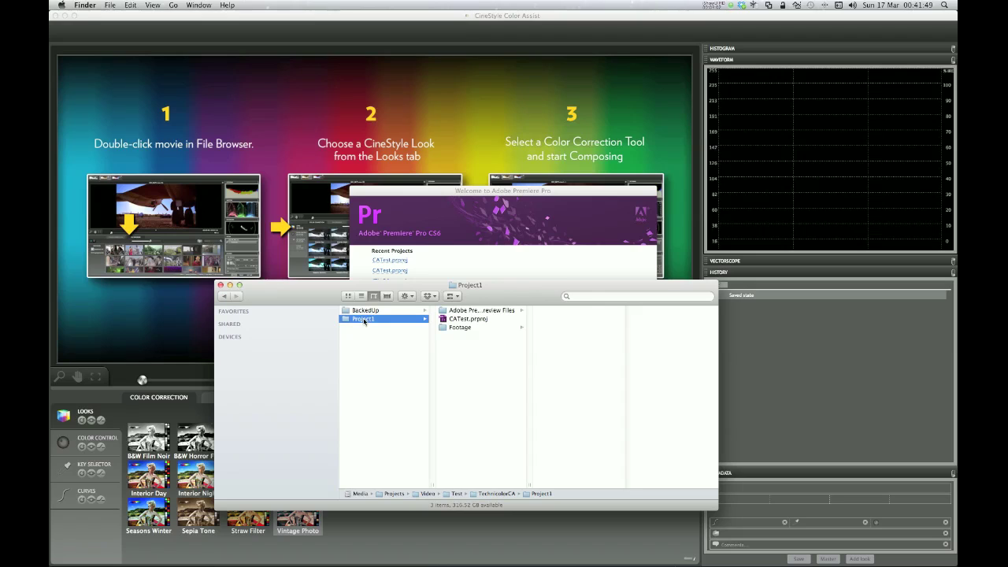
click(471, 330)
click(471, 330)
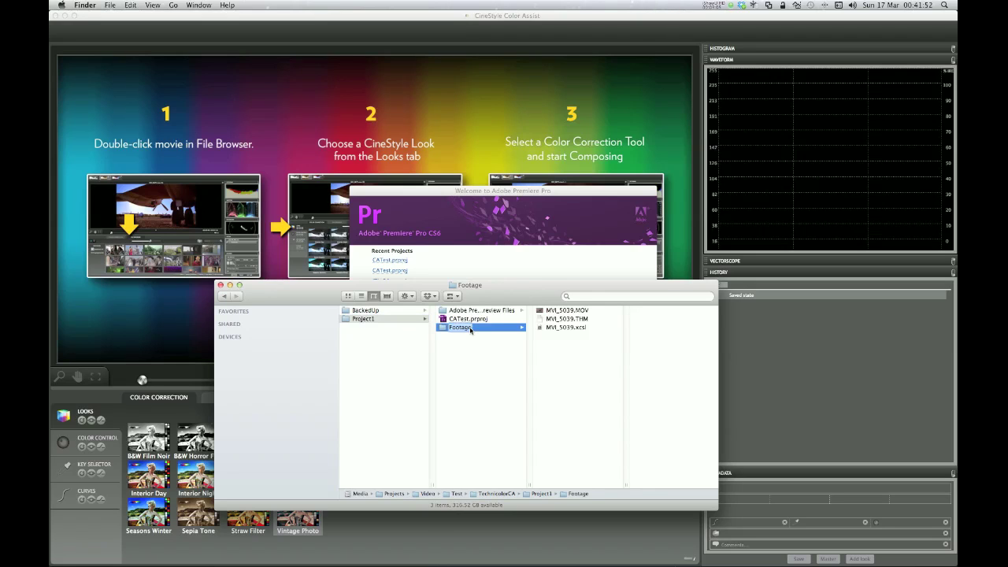
text(New)
key(Return)
click(447, 320)
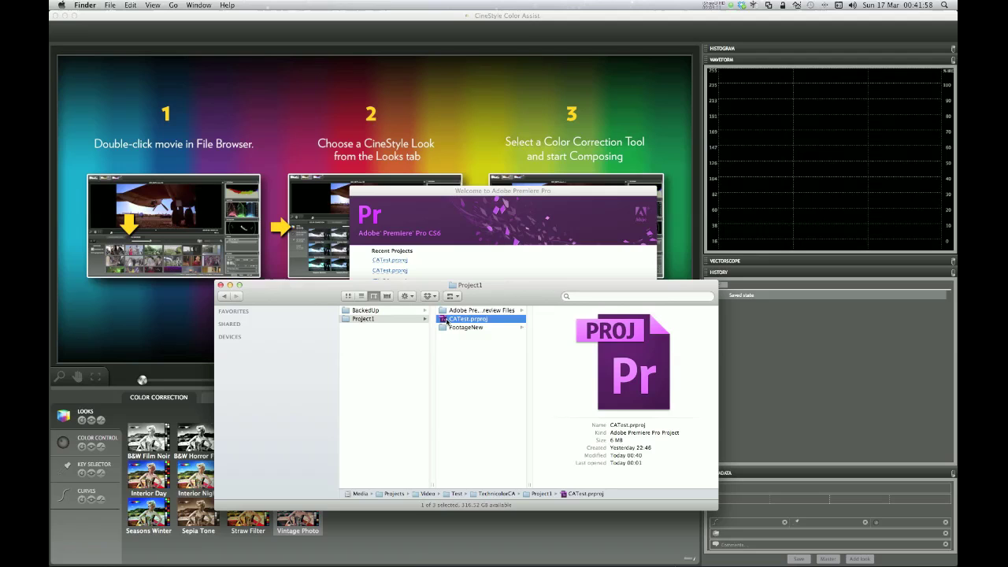
Open CATest.prproj and relink the missing clip to Project1/FootageNew/MVI_5039.MOV.
double_click(447, 320)
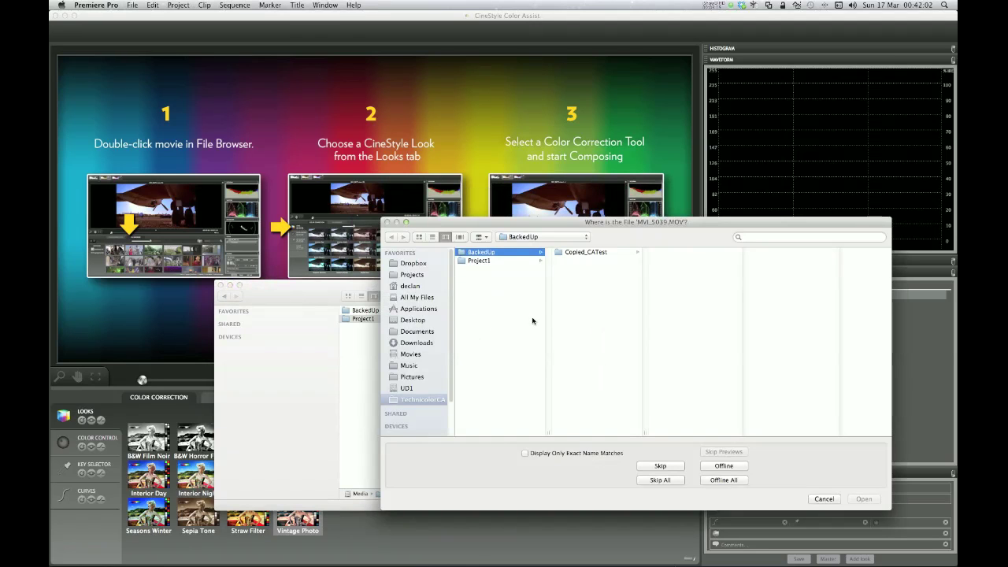
click(496, 263)
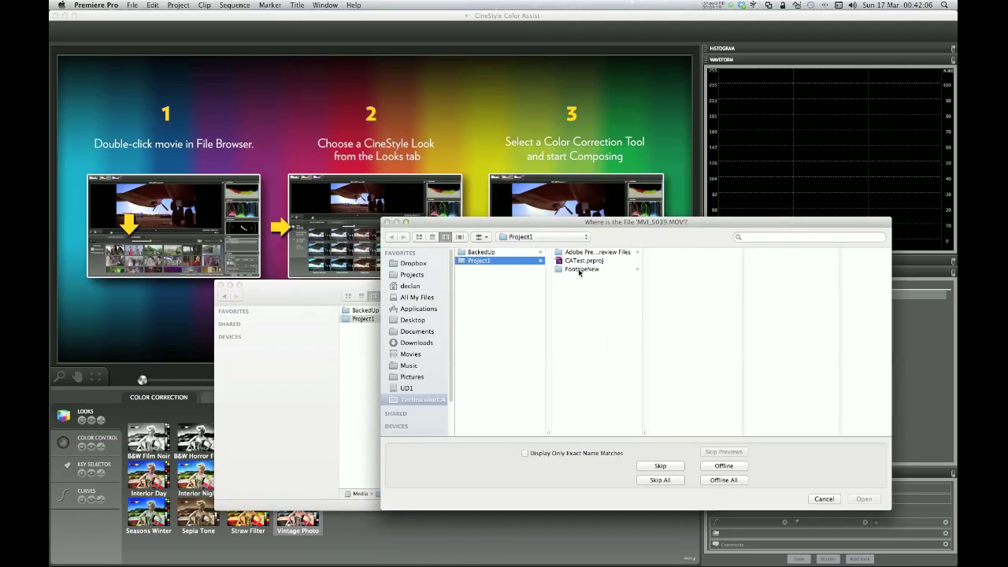
click(580, 271)
click(688, 253)
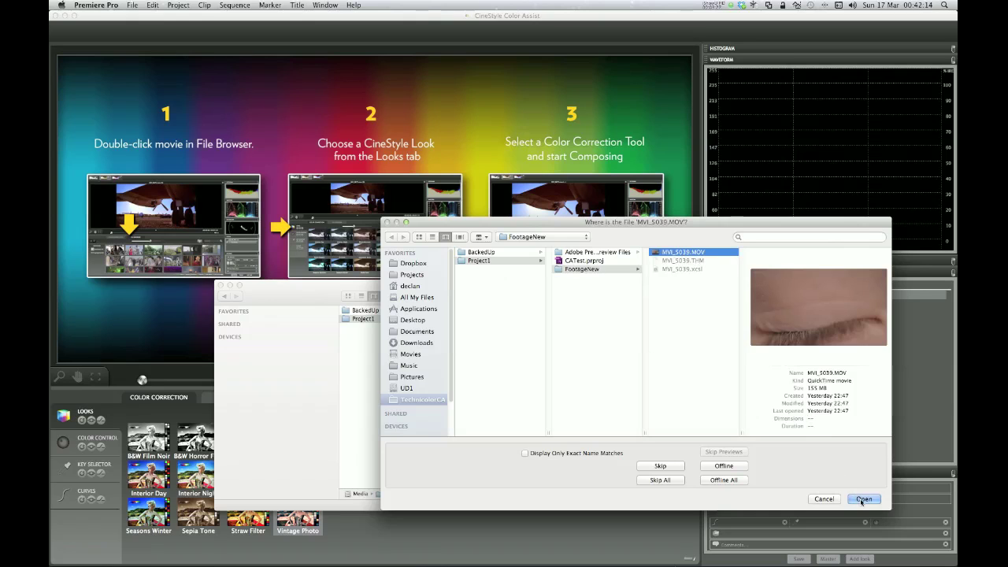
click(863, 500)
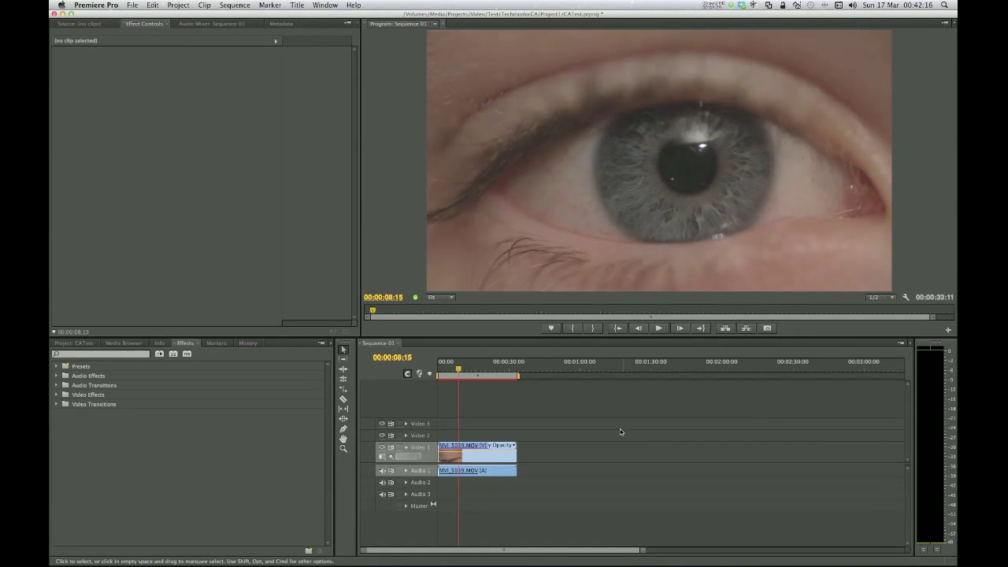
Select the eye clip and send it to CineStyle Color Assist.
click(492, 455)
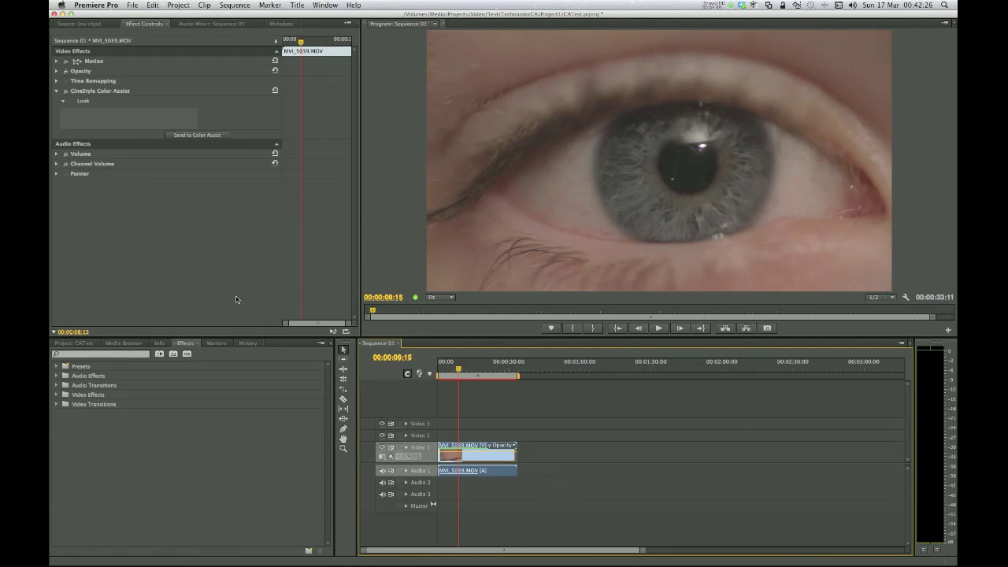
click(197, 136)
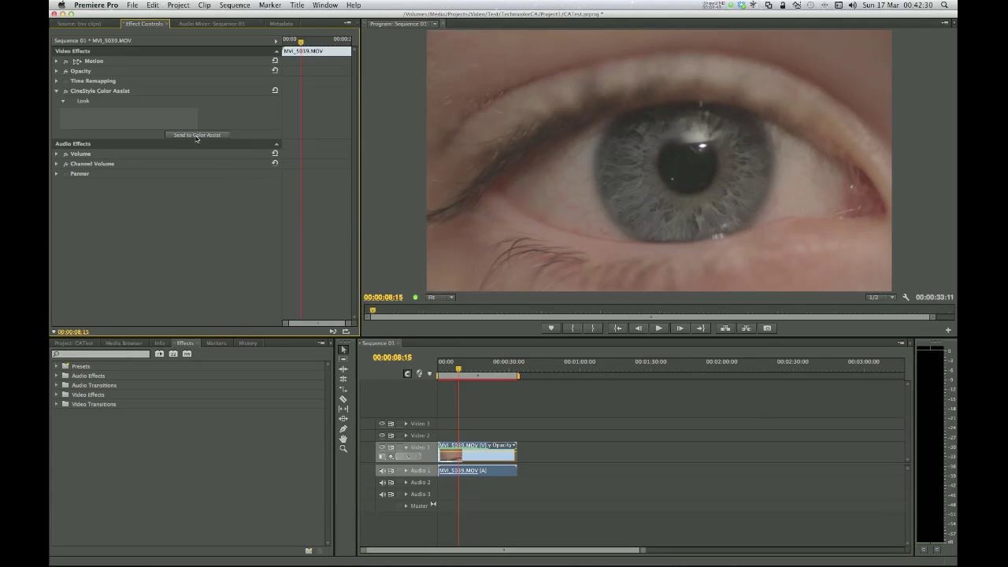
key(super+Tab)
key(super+Tab)
key(super+Tab)
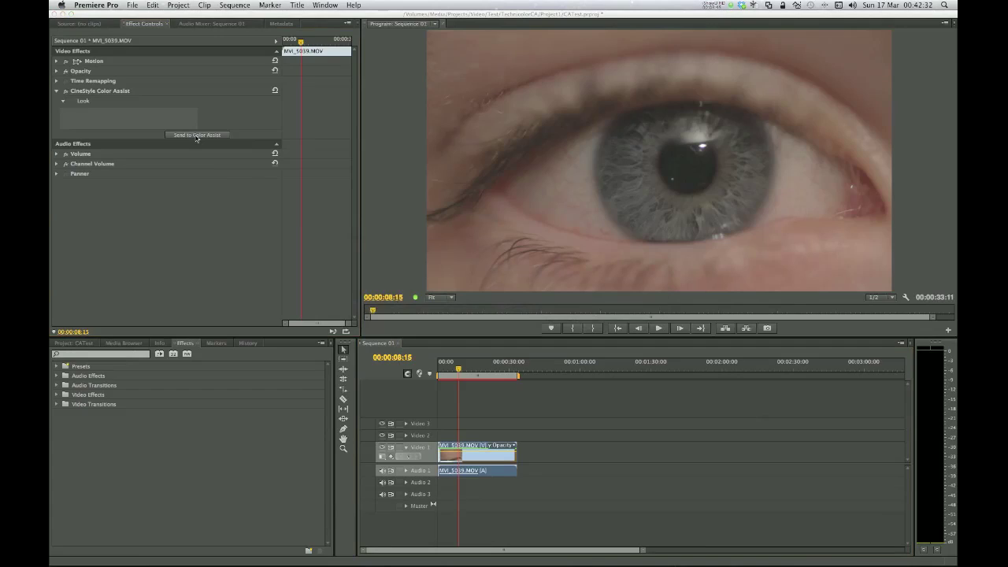
click(197, 137)
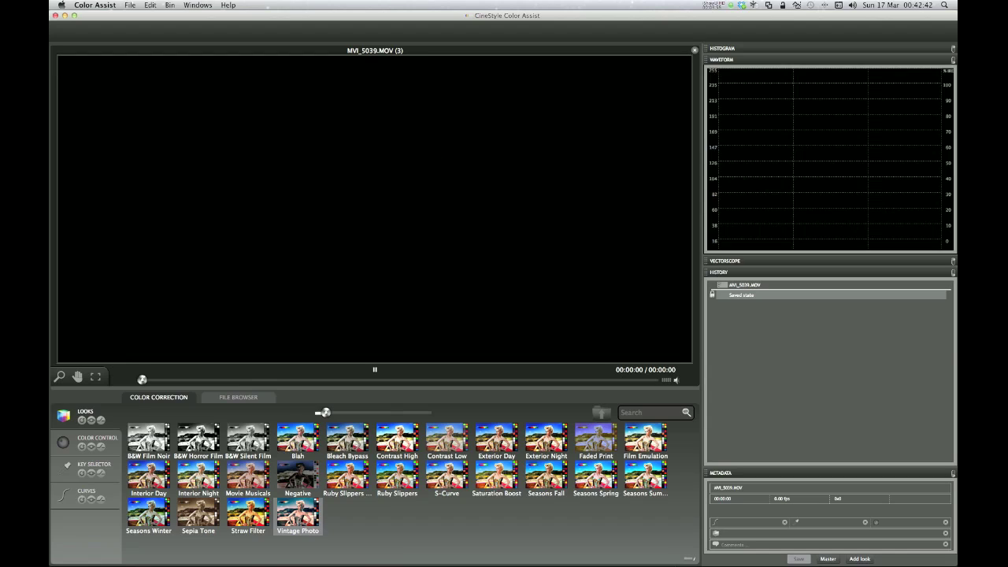
Apply and save the Vintage Photo look, then dismiss the MVI_5039.xcsi write error on the Footage path.
click(302, 521)
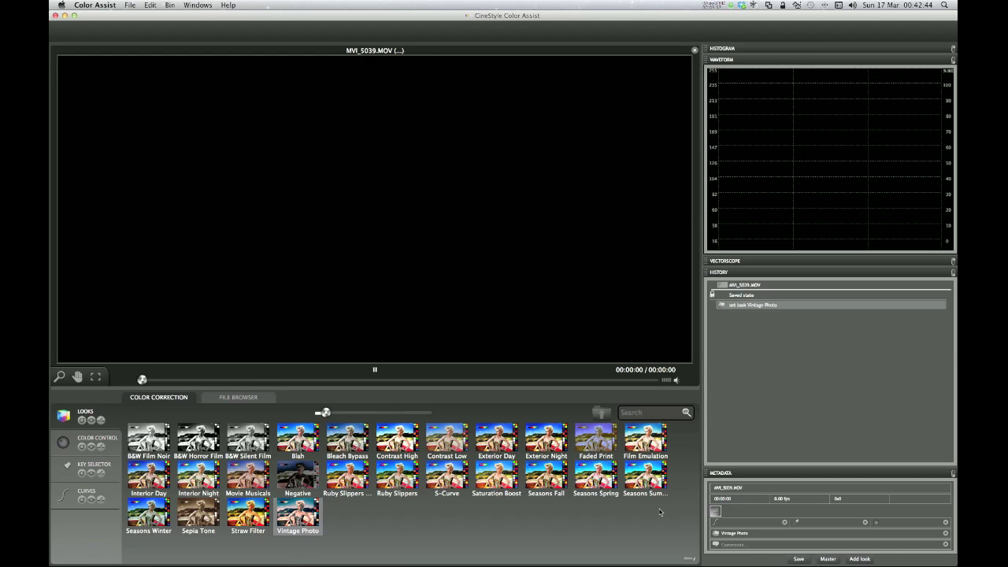
click(799, 560)
drag(519, 240, 200, 123)
drag(260, 198, 690, 228)
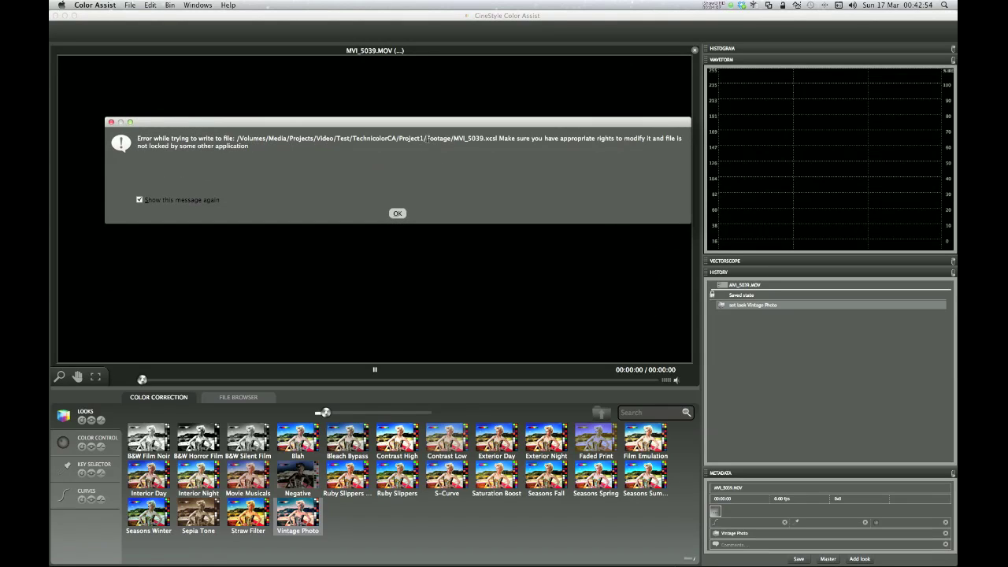
drag(427, 139, 451, 139)
click(398, 214)
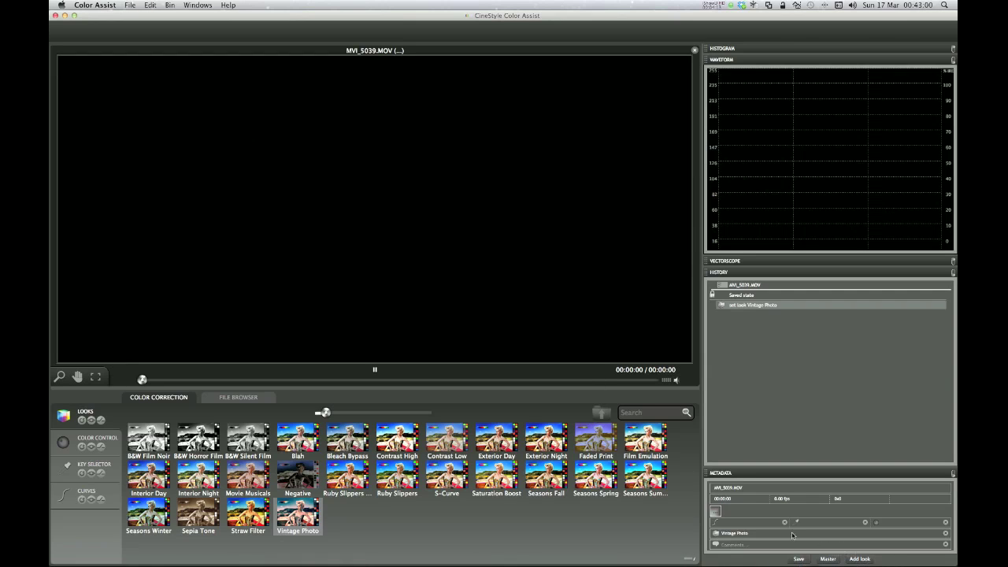
key(super+Tab)
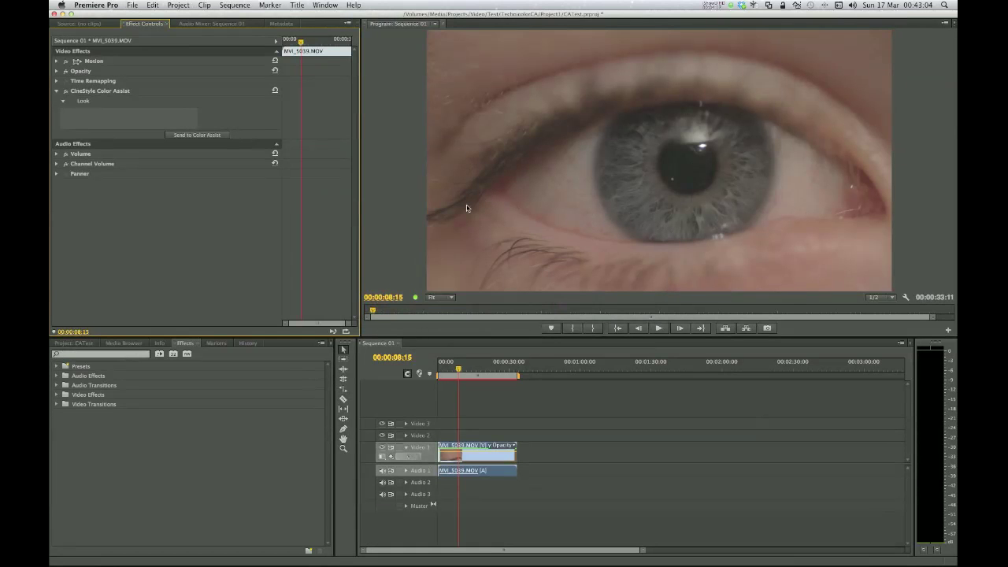
Search Effects for 'color ass', delete the clip's CineStyle Color Assist and drag a fresh one on.
click(101, 356)
text(color assist)
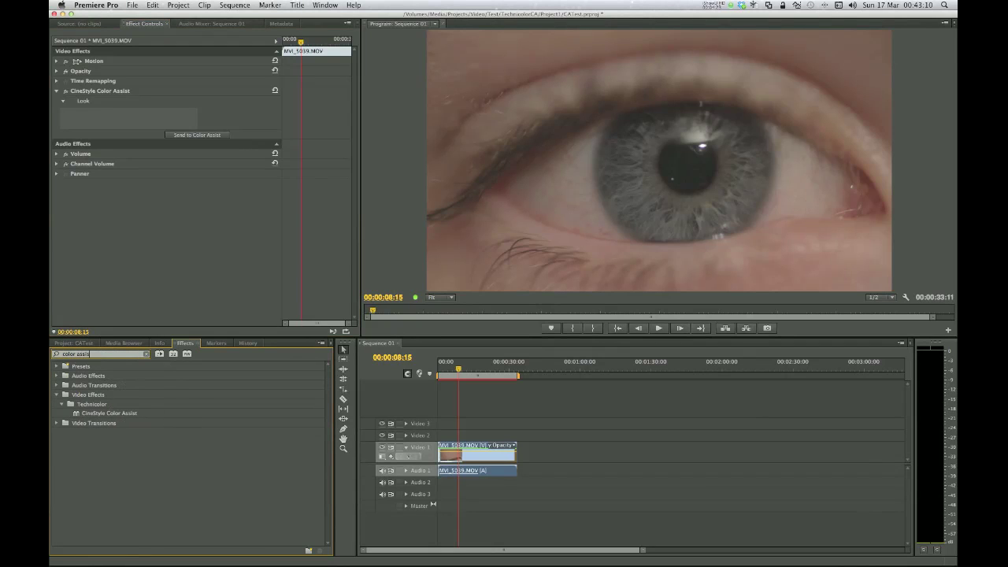
click(112, 92)
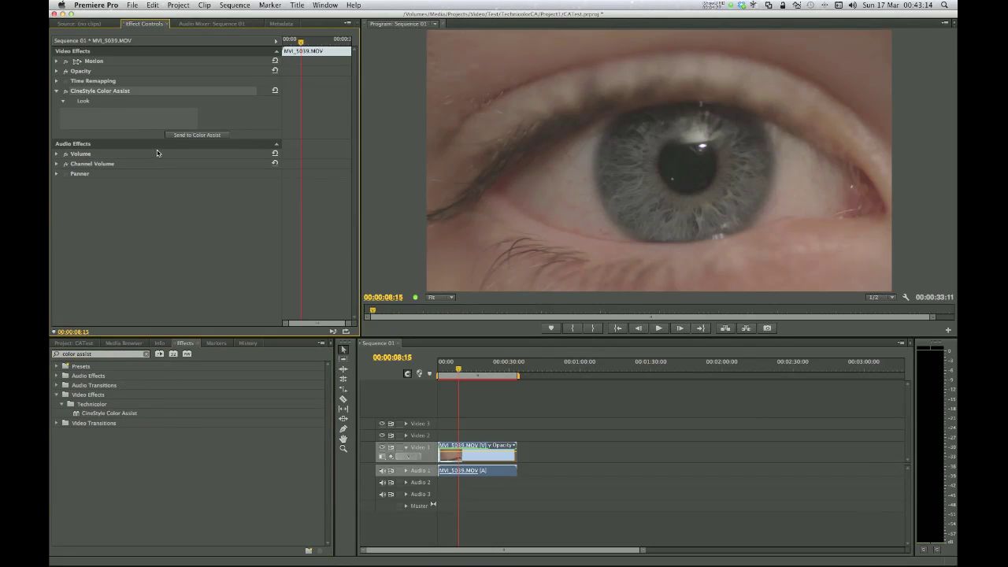
key(Delete)
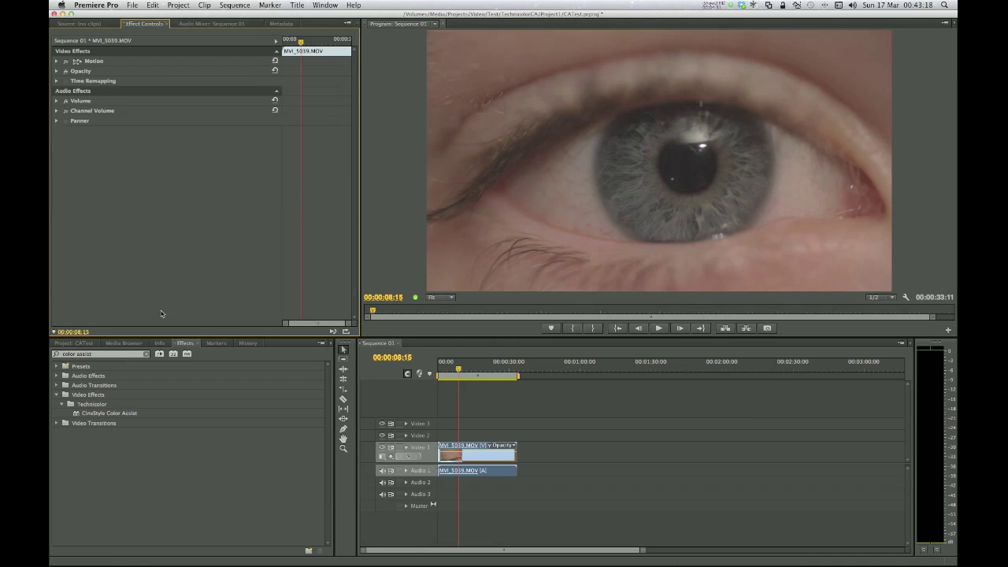
drag(100, 416, 118, 268)
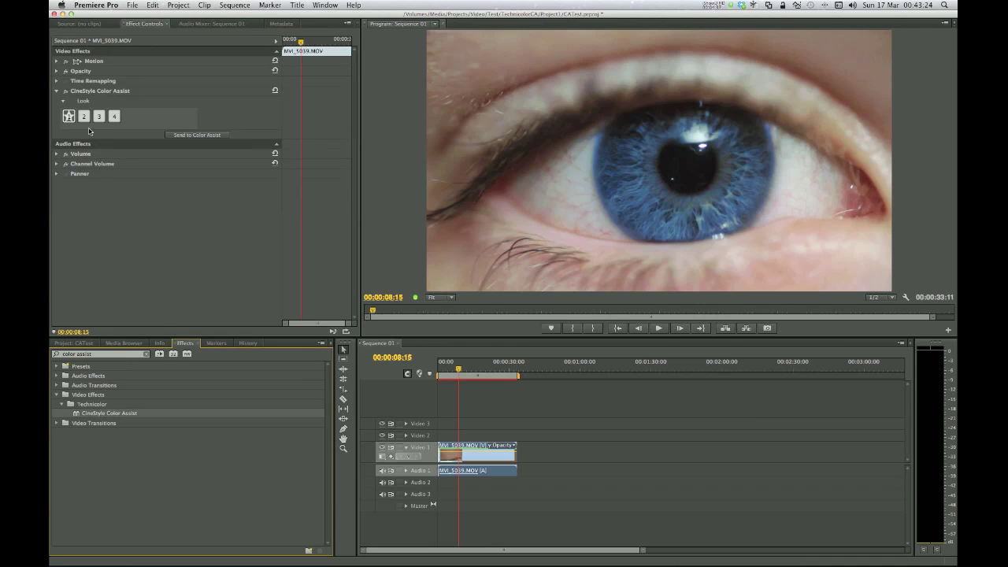
key(super+Tab)
key(super+Tab)
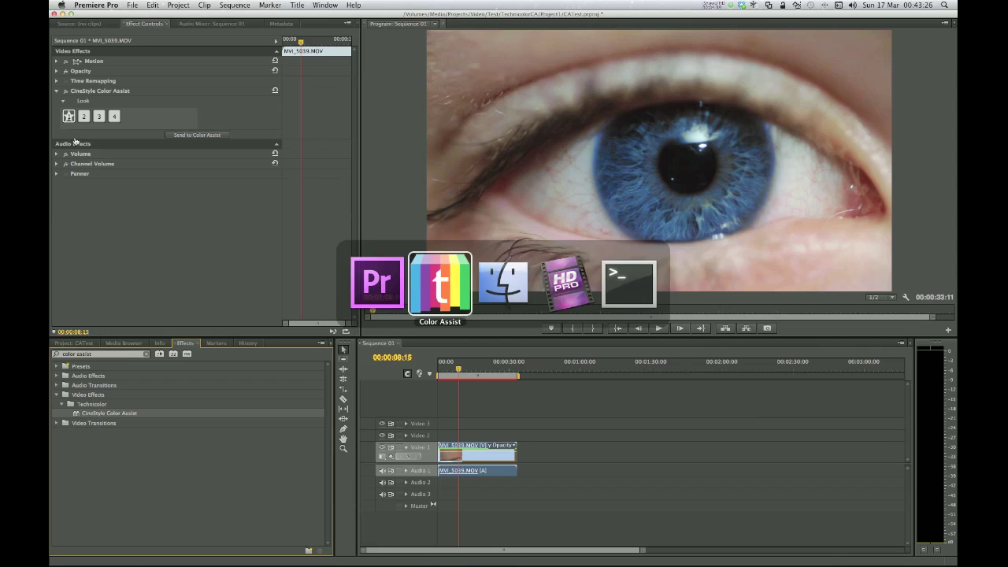
Check the FootageNew folder, then set the clip's Color Assist to Look 3 for a brown iris.
click(484, 328)
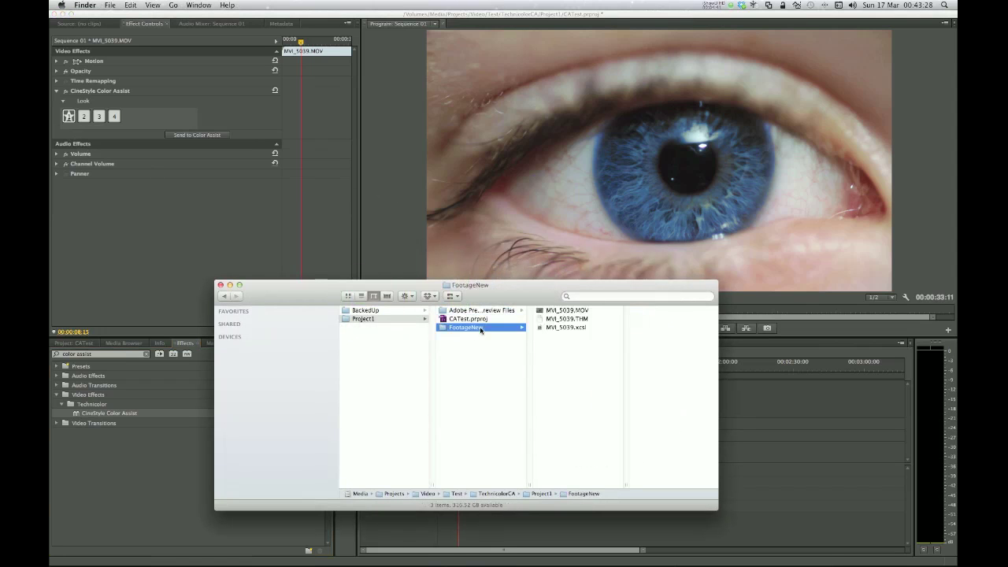
click(154, 233)
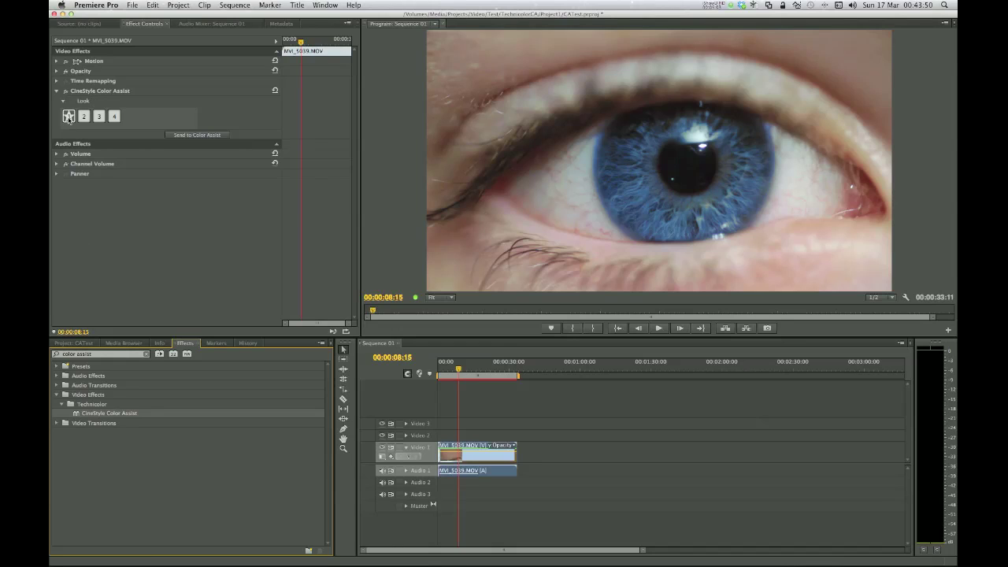
click(99, 116)
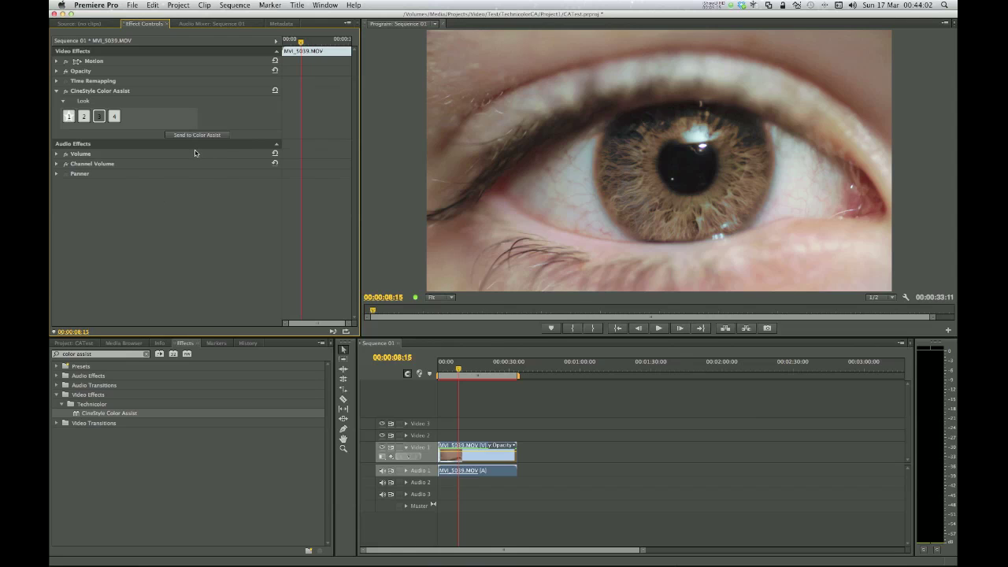
Close the Premiere project without saving changes.
click(132, 6)
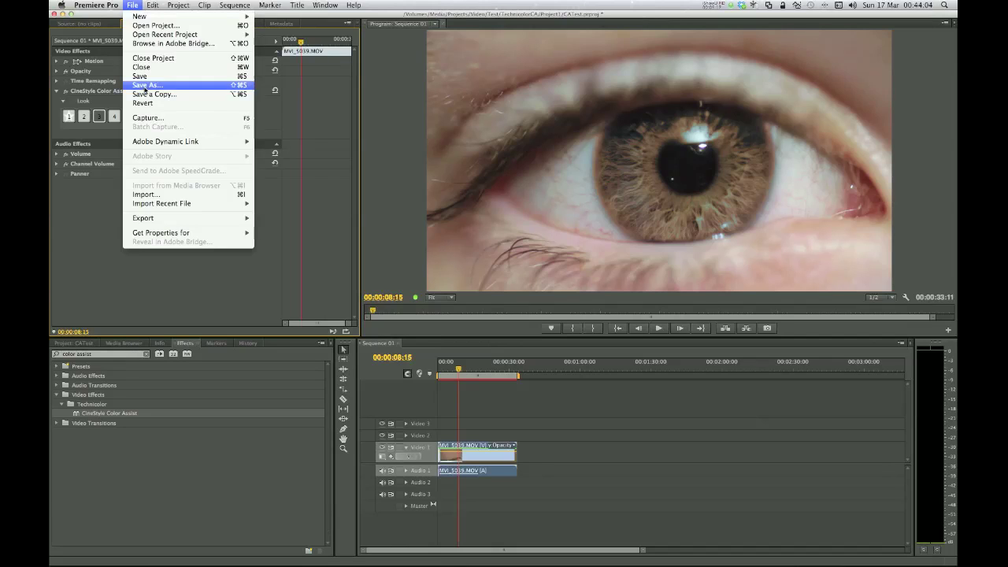
click(156, 58)
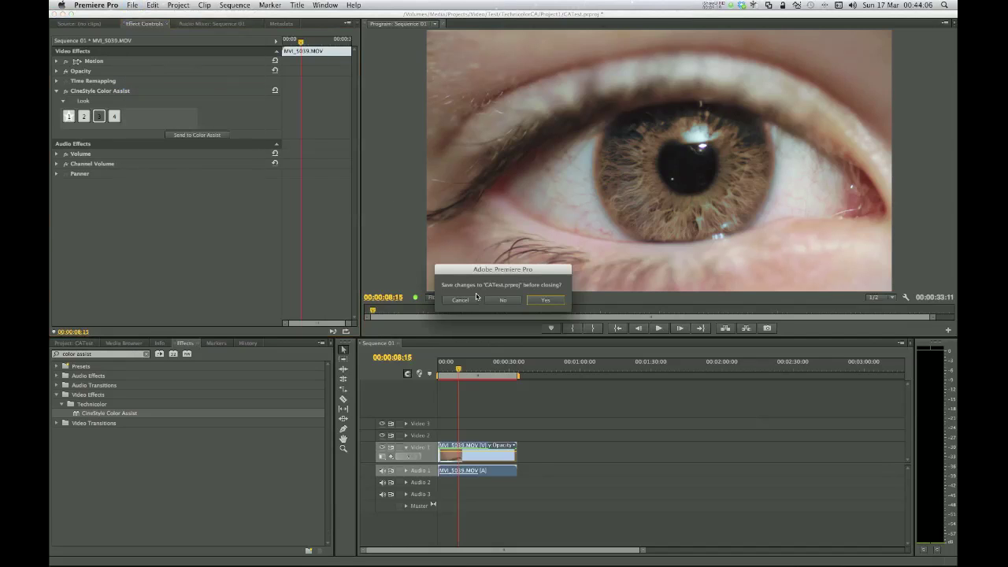
click(504, 301)
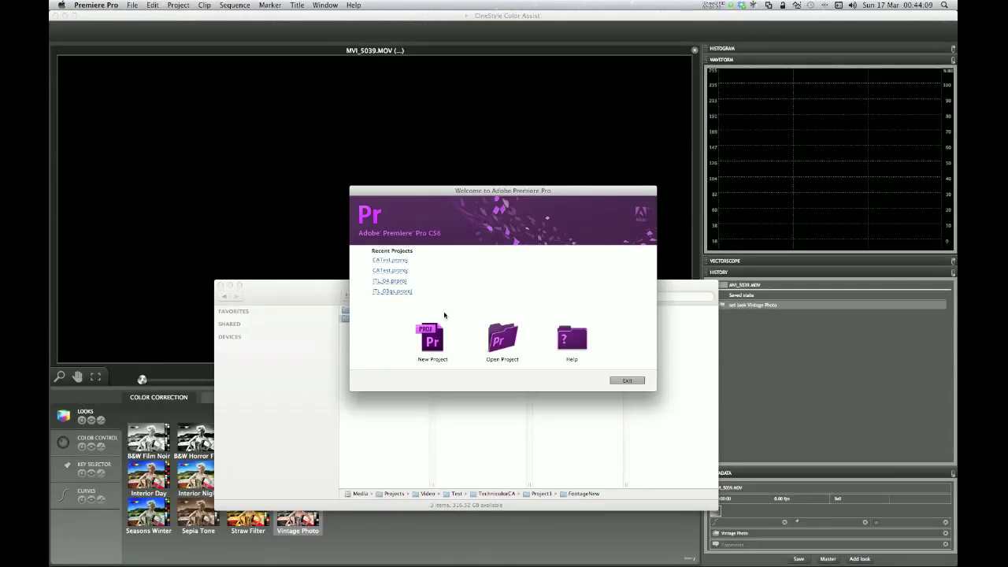
In Finder, rename the FootageNew folder to Footage.
click(308, 293)
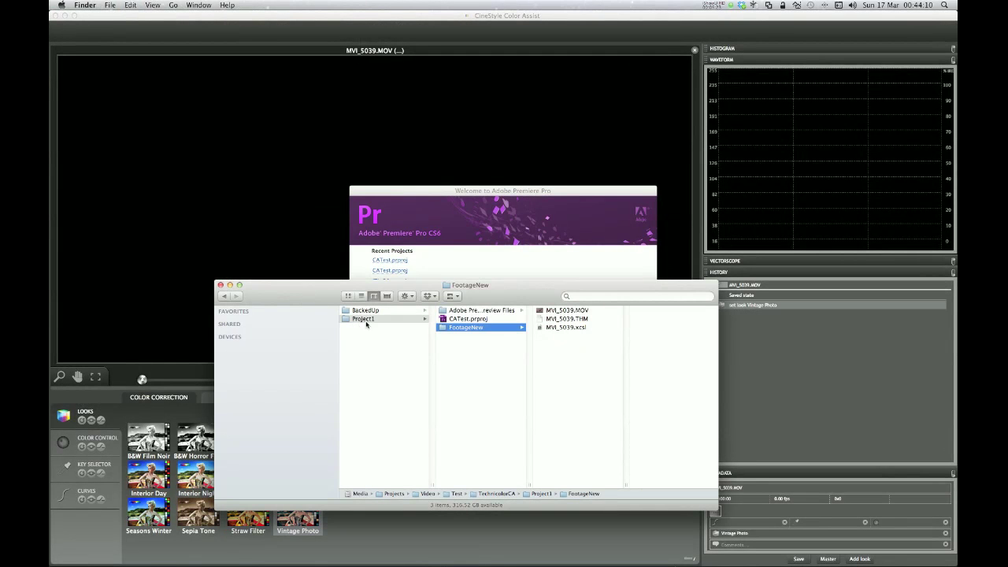
click(465, 328)
key(Right)
key(BackSpace)
key(BackSpace)
key(BackSpace)
key(Return)
Launch Disk Utility through Spotlight search.
key(super+space)
text(disk utility)
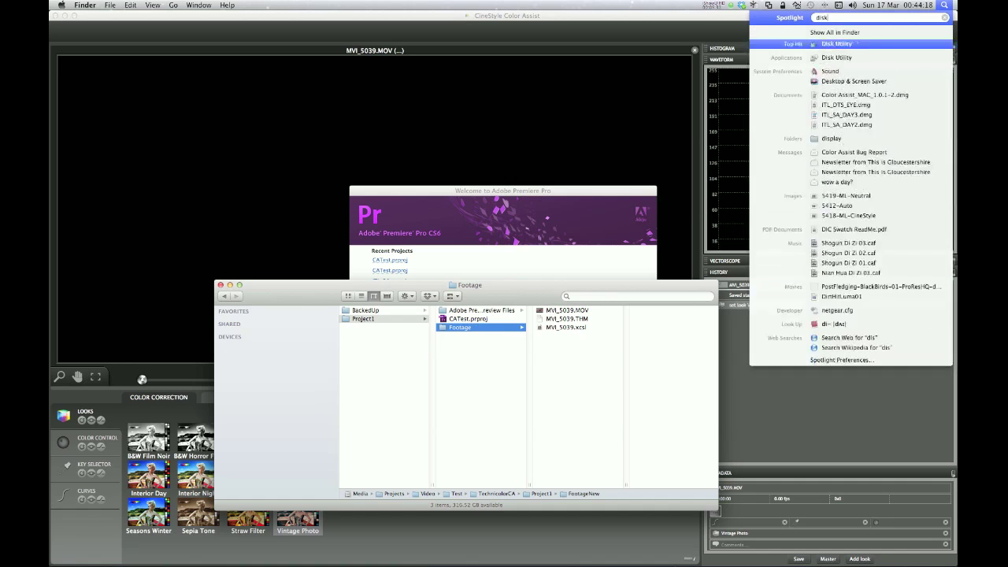
key(Return)
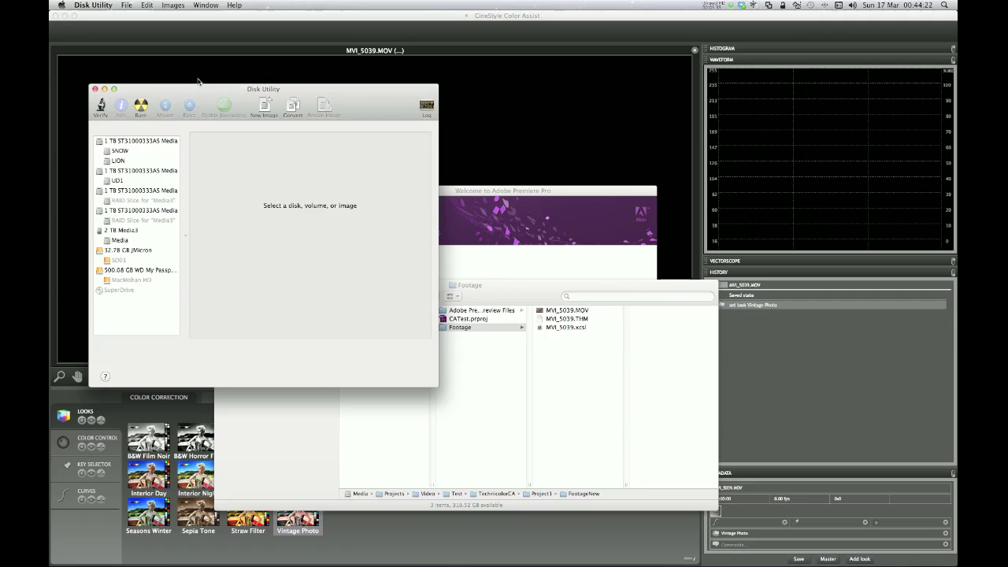
Create a read/write disk image named Footage from the Project1 Footage folder.
drag(196, 95, 182, 79)
click(127, 5)
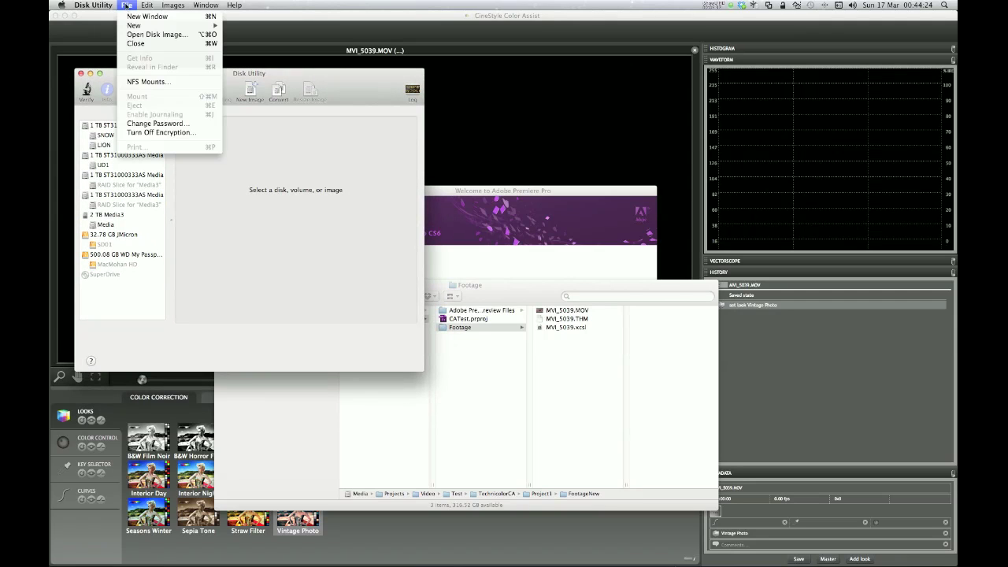
mouse_move(189, 26)
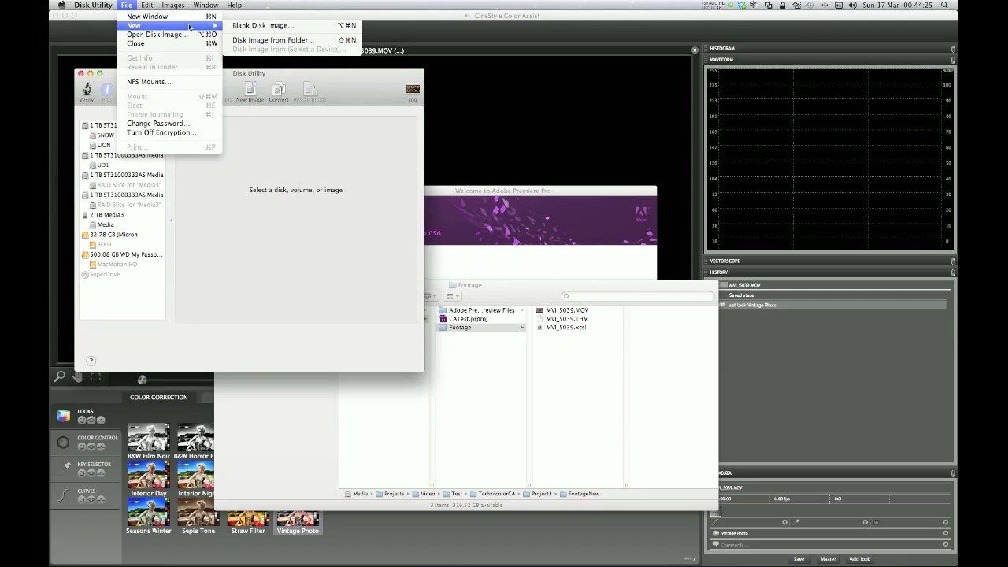
click(260, 40)
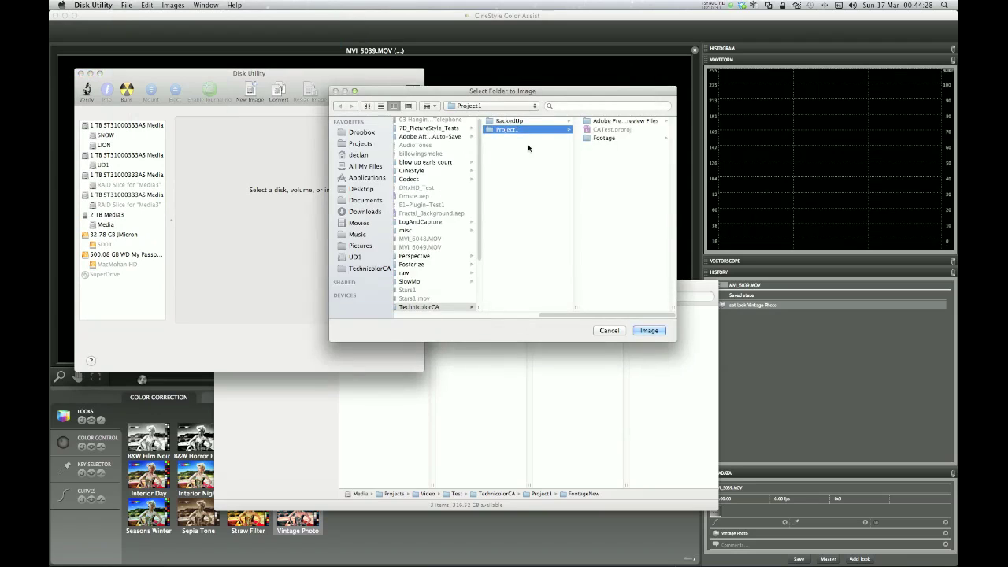
click(603, 140)
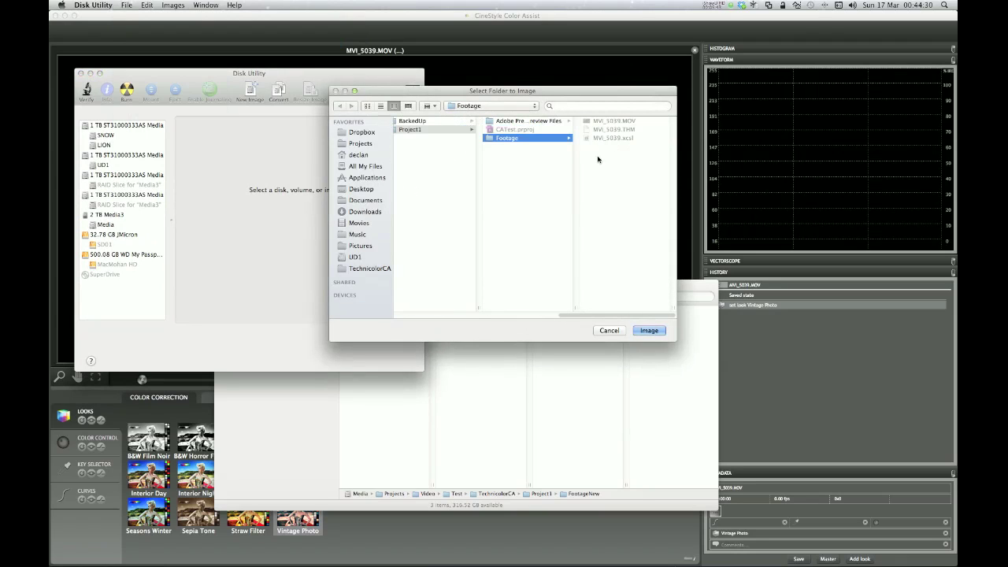
click(650, 330)
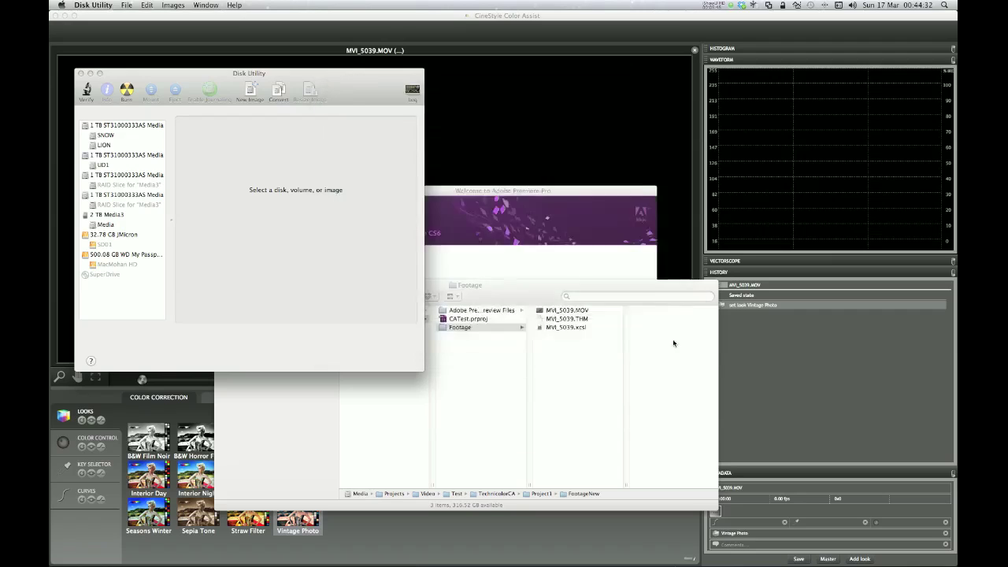
click(497, 270)
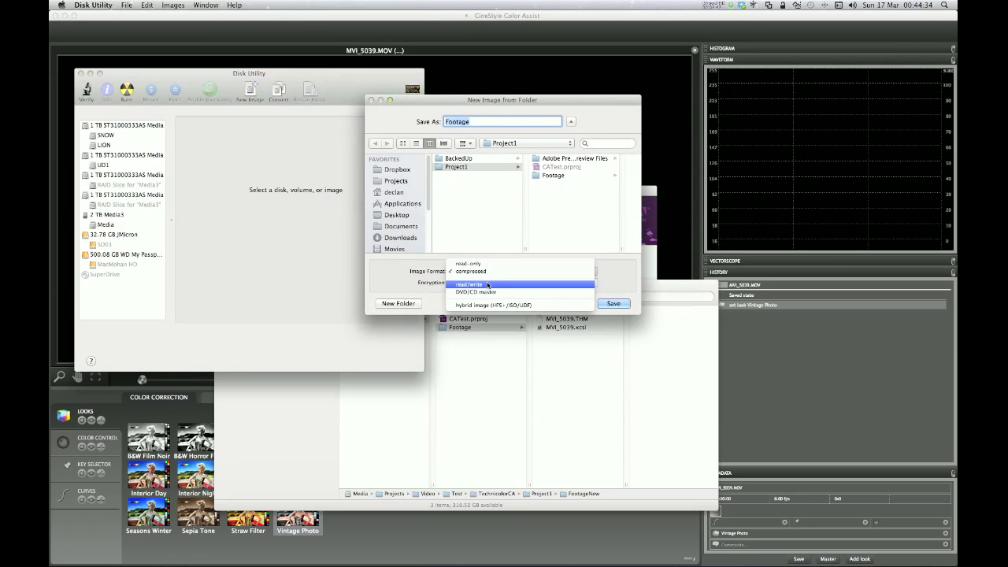
click(490, 285)
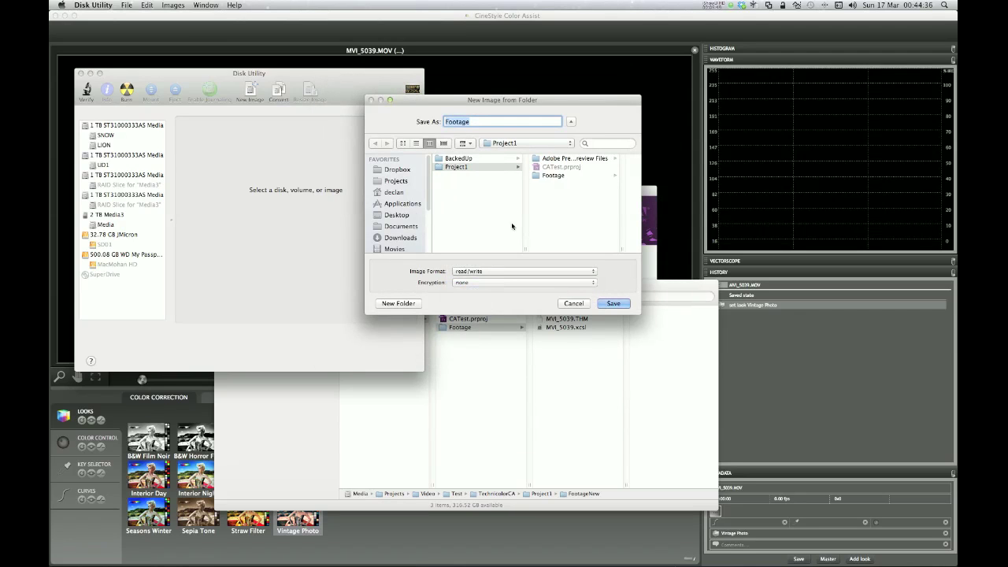
click(618, 306)
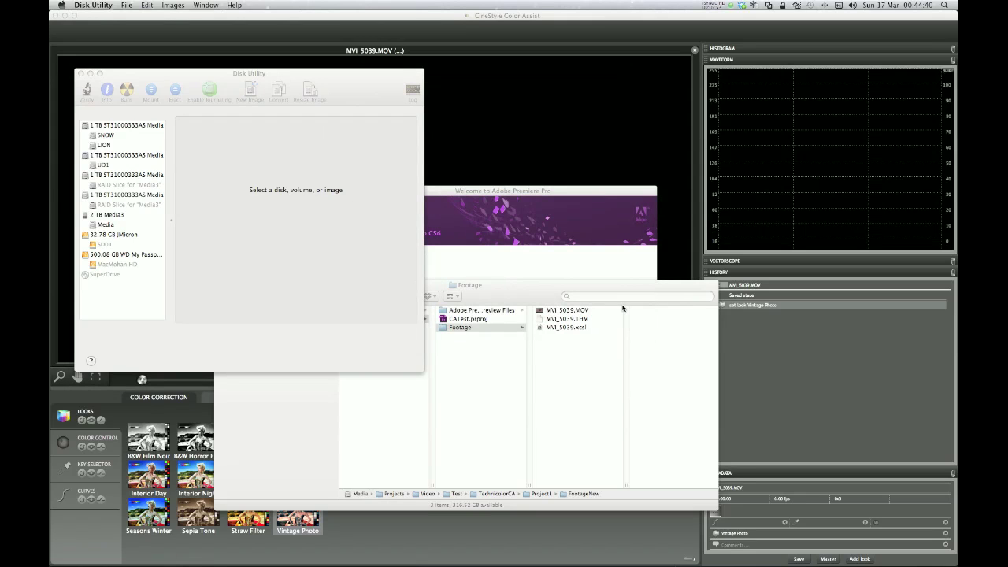
Move the original Footage folder in Project1 to the Trash with Cmd+Delete.
click(500, 292)
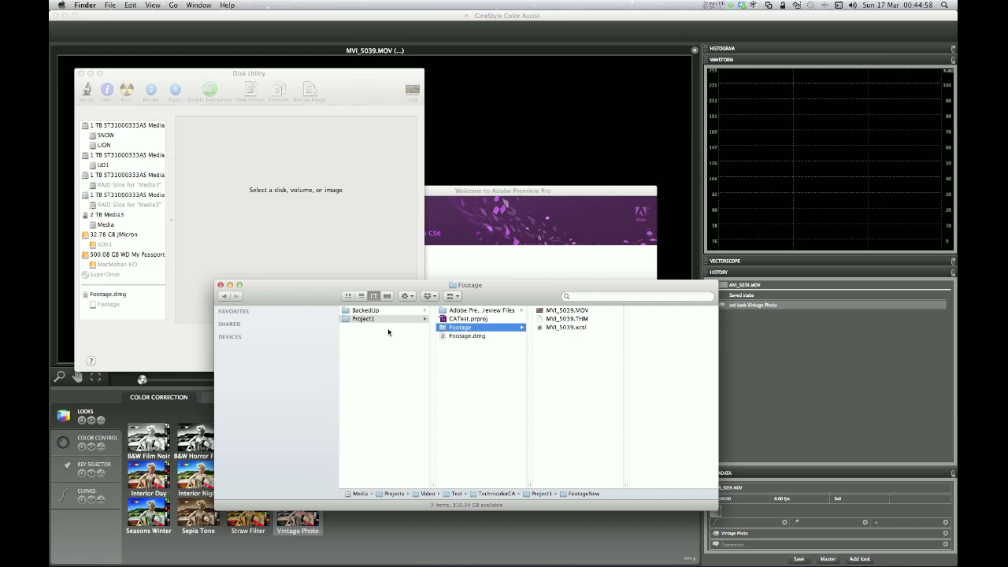
drag(500, 289, 512, 282)
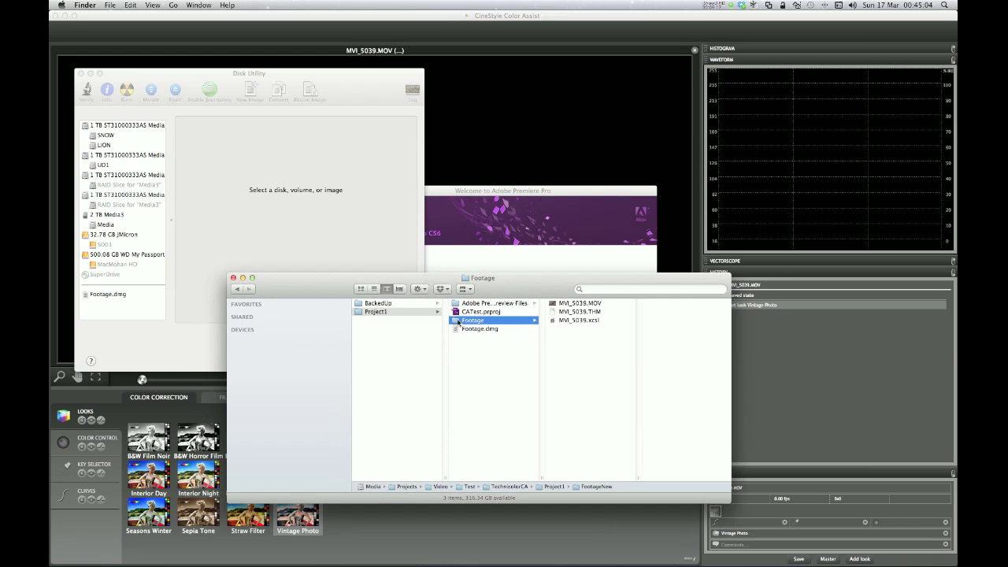
key(super+BackSpace)
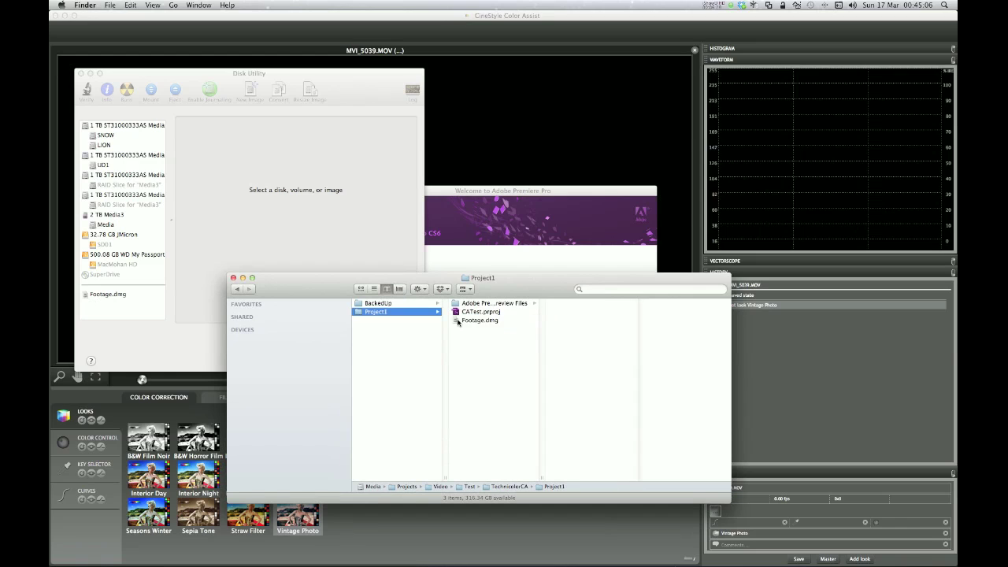
Open the mounted Footage volume to confirm the MVI_5039 files, then return to Project1.
click(473, 320)
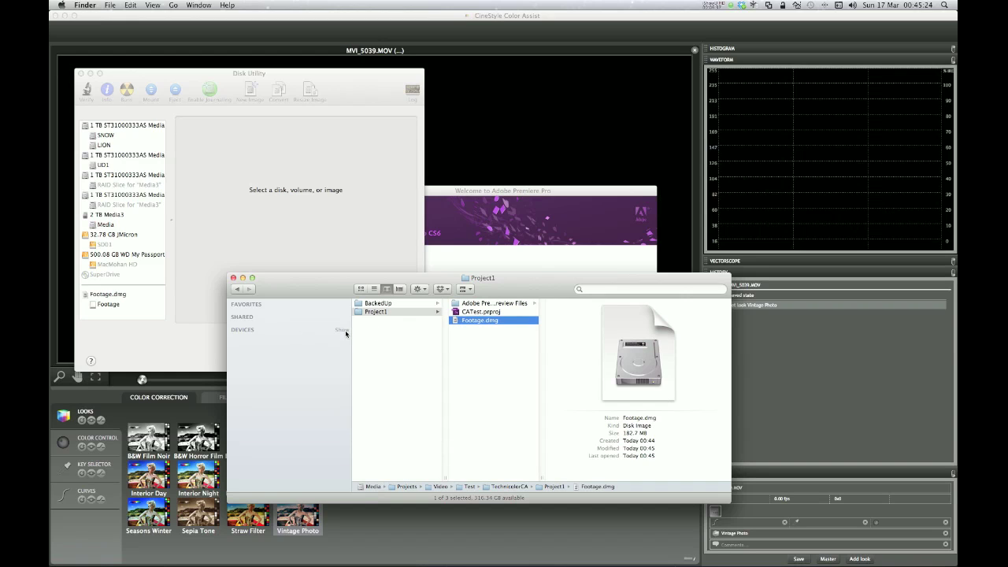
click(344, 330)
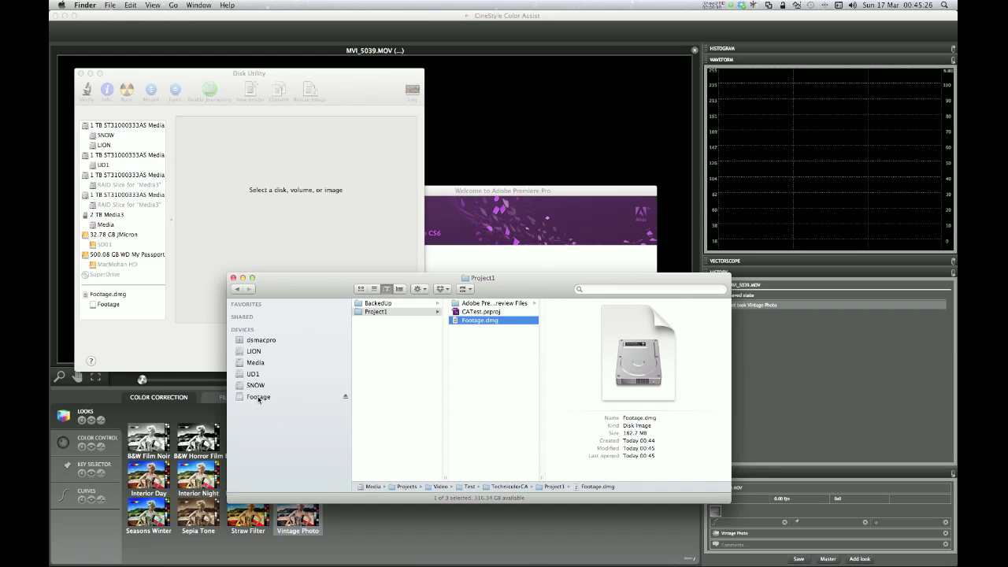
click(259, 398)
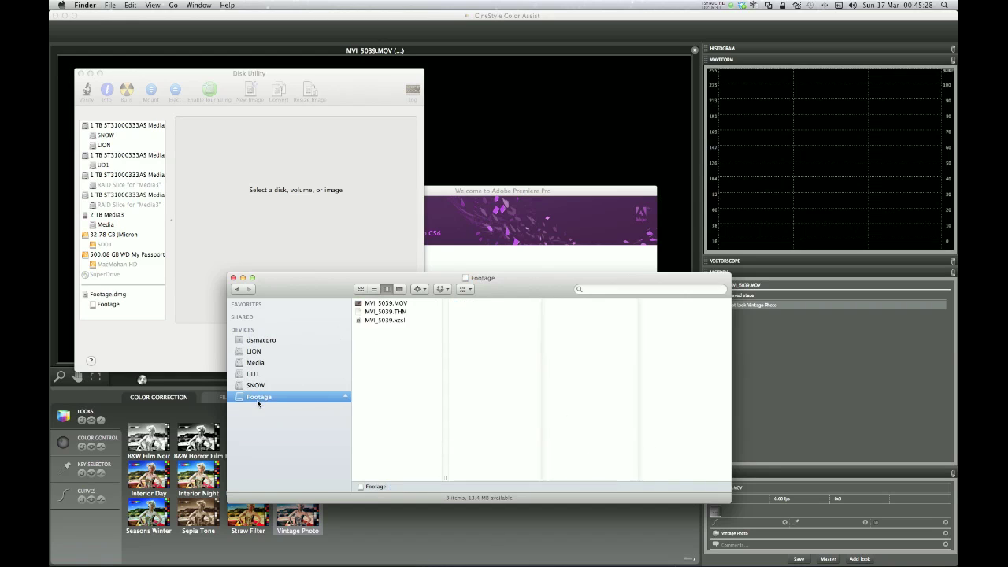
click(238, 289)
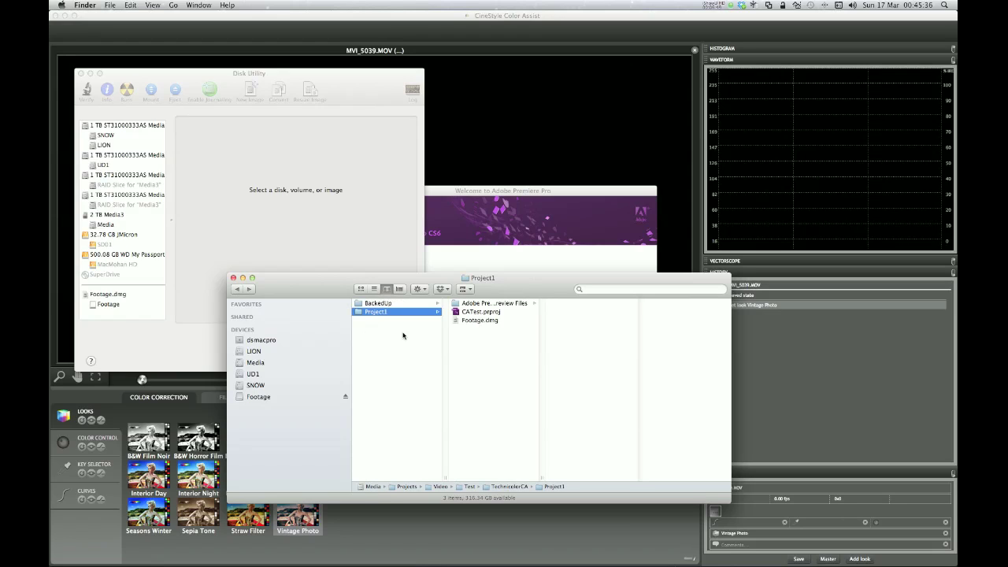
click(475, 323)
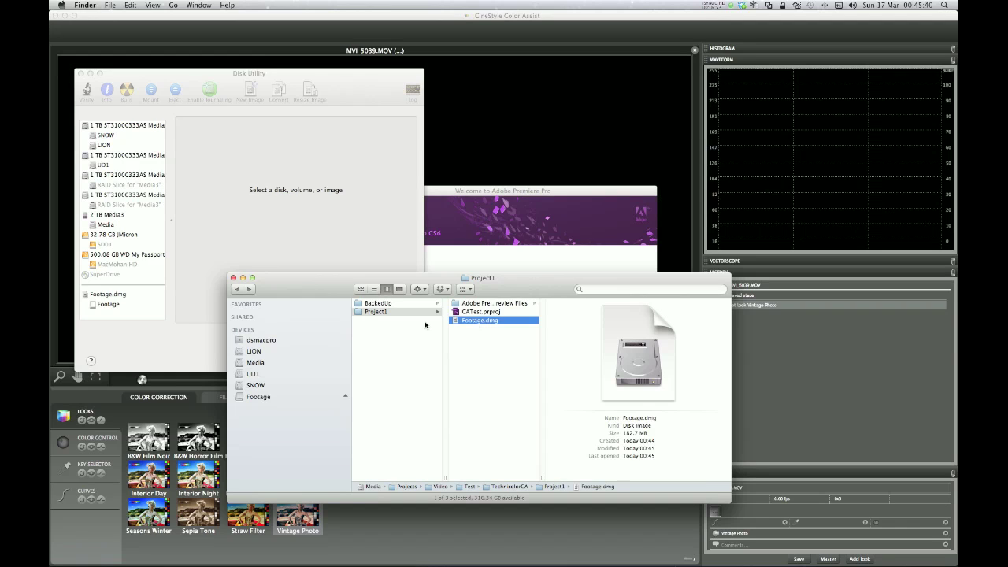
click(376, 312)
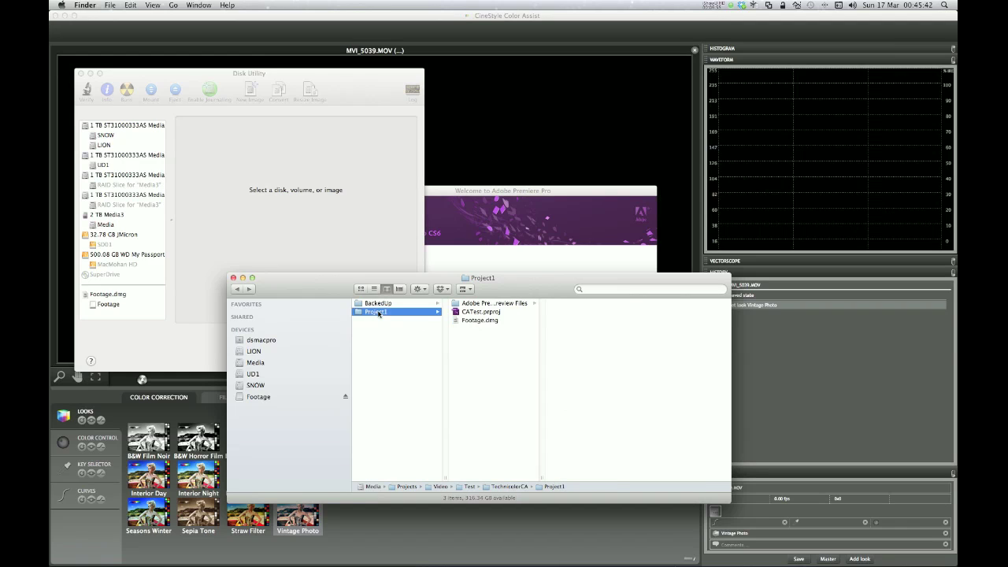
Reopen CATest.prproj and relink MVI_5039.MOV to the copy on the mounted Footage volume.
double_click(466, 312)
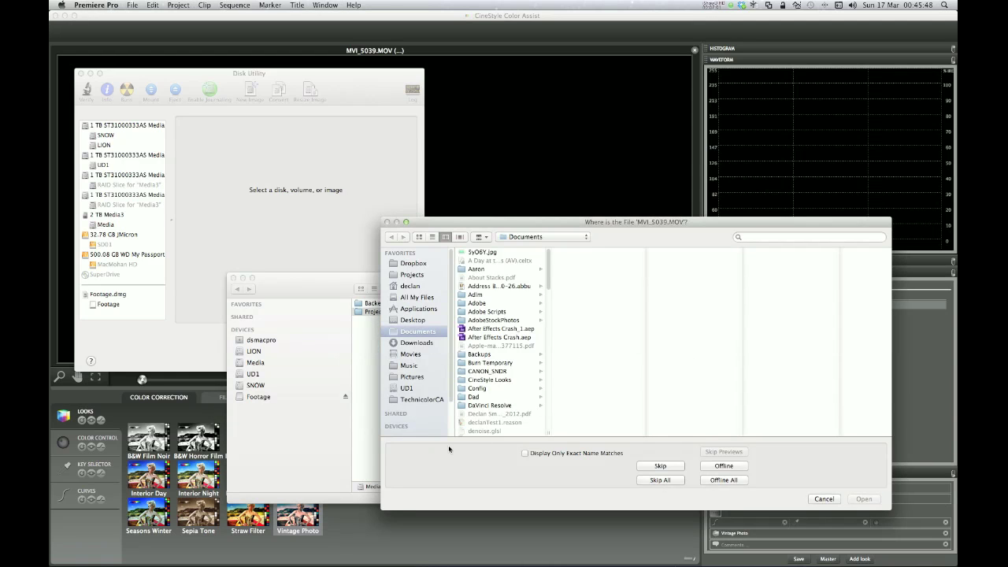
scroll(430, 406, down, 3)
scroll(429, 407, down, 2)
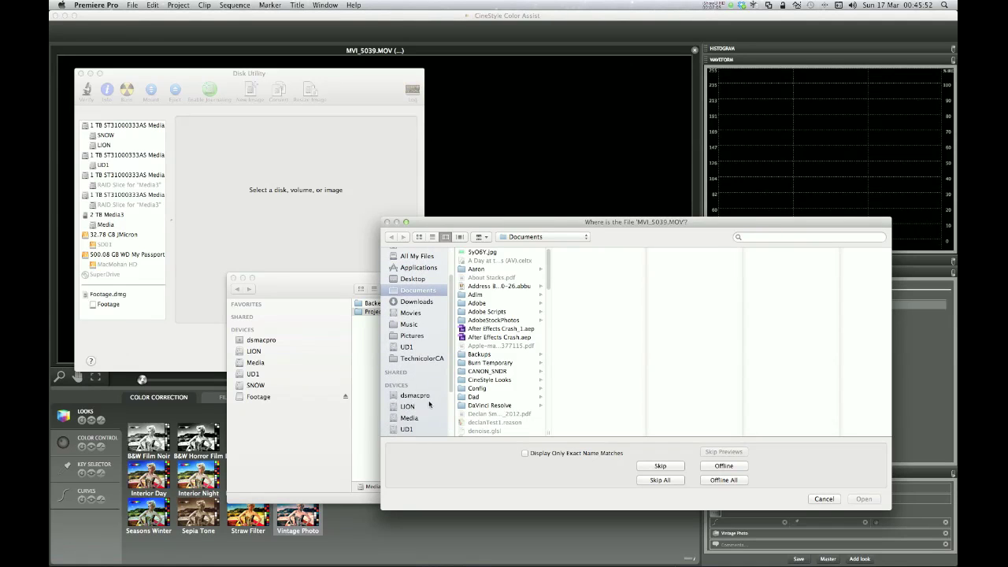
click(438, 385)
click(413, 401)
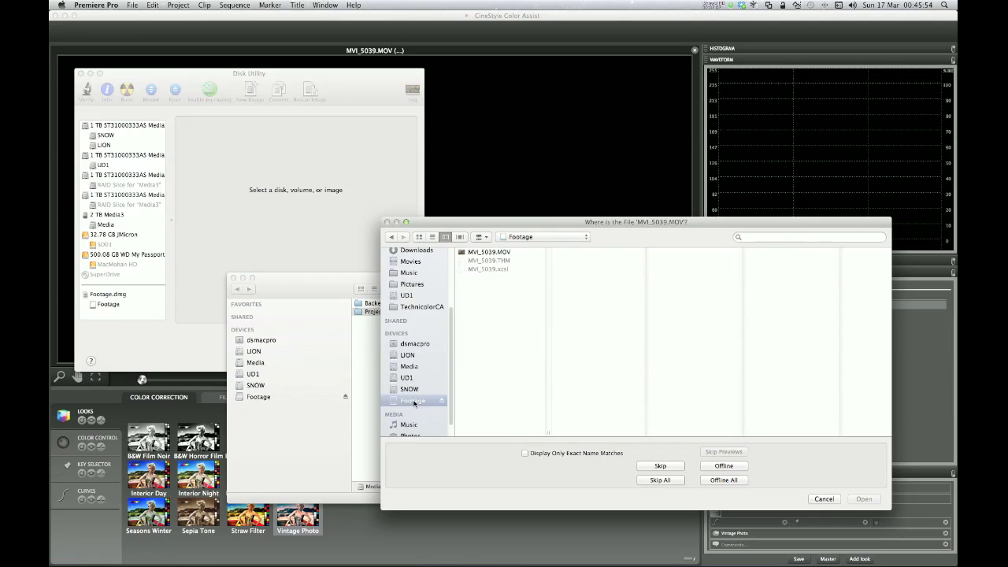
click(499, 252)
click(863, 500)
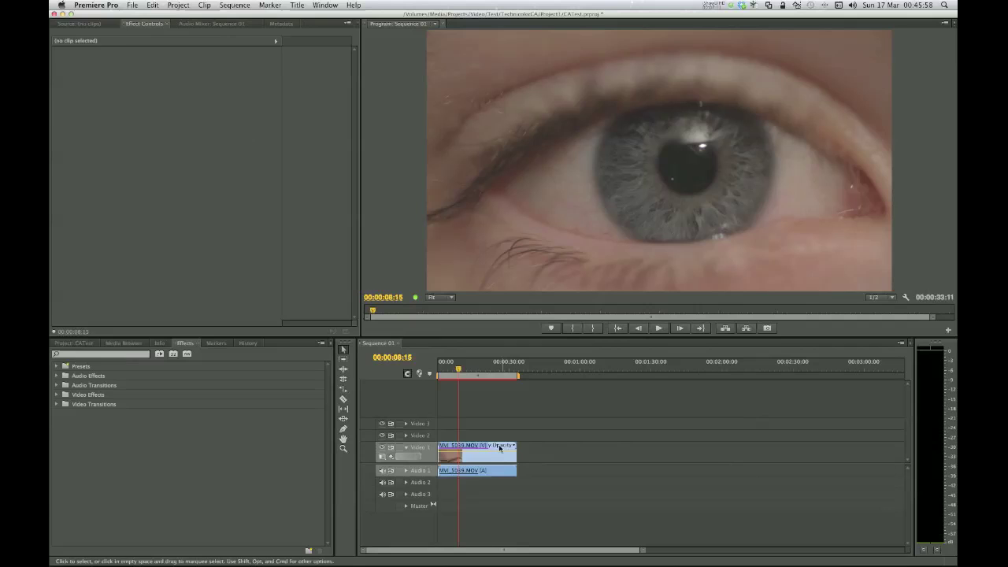
Replace the MVI_5039 clip's CineStyle Color Assist effect with a fresh one from Effects.
click(500, 448)
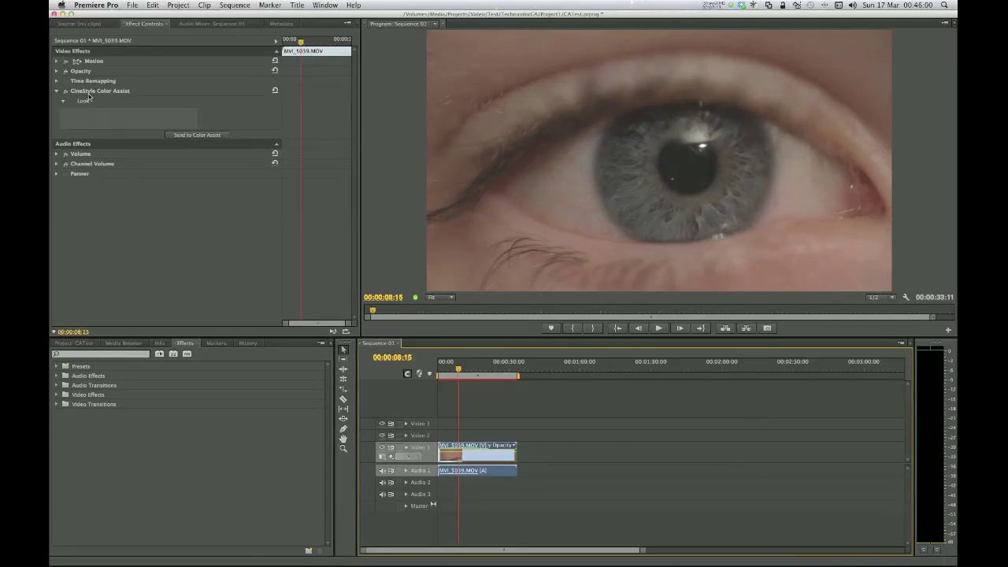
click(90, 93)
key(Delete)
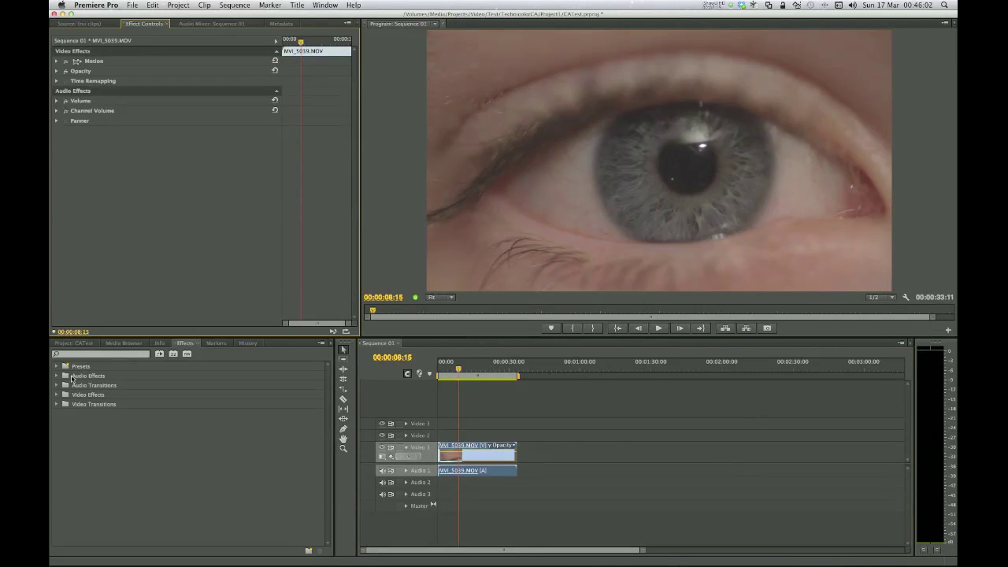
click(95, 356)
text(color)
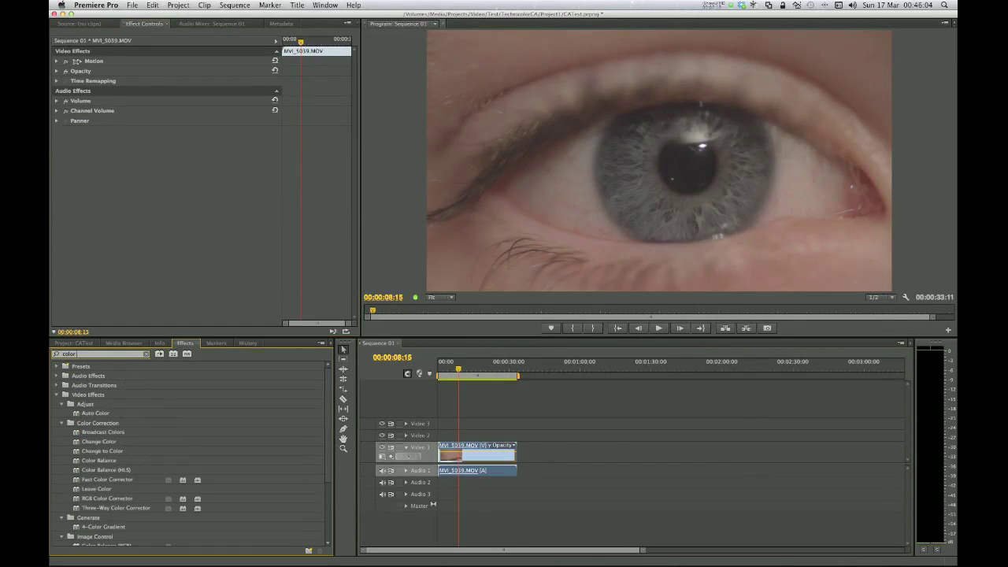
text( assi)
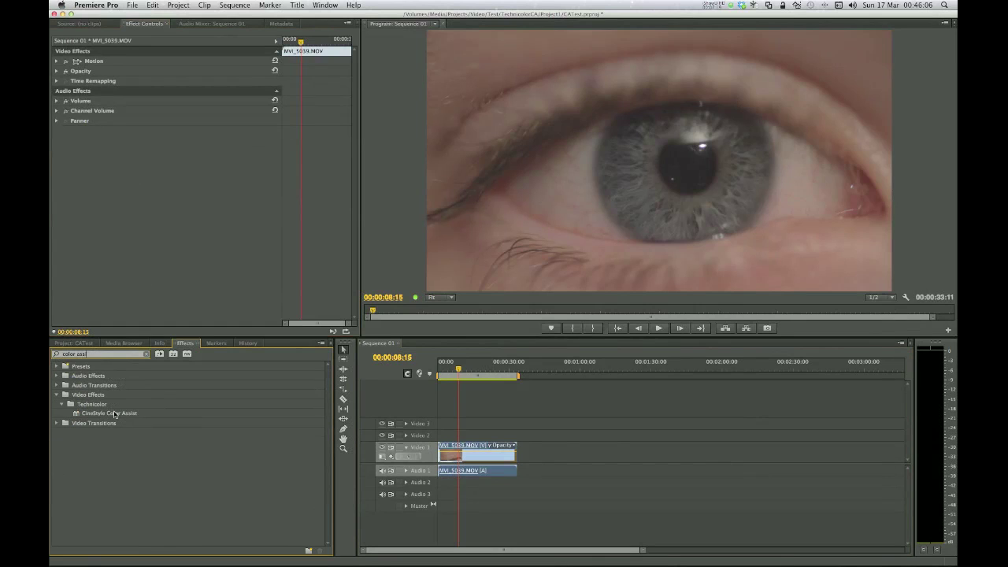
click(115, 414)
drag(115, 416, 184, 81)
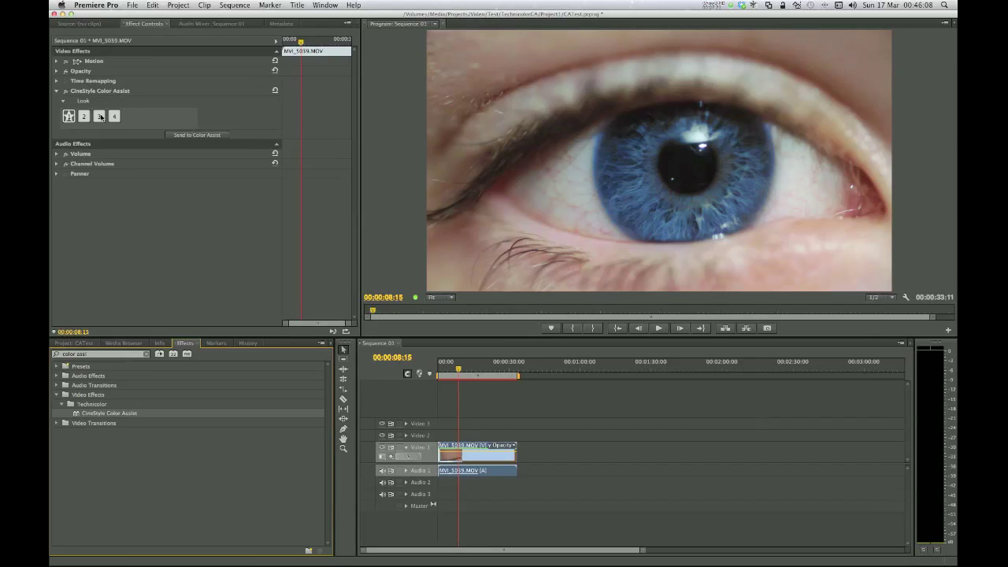
Save the project as CATest2.
click(132, 5)
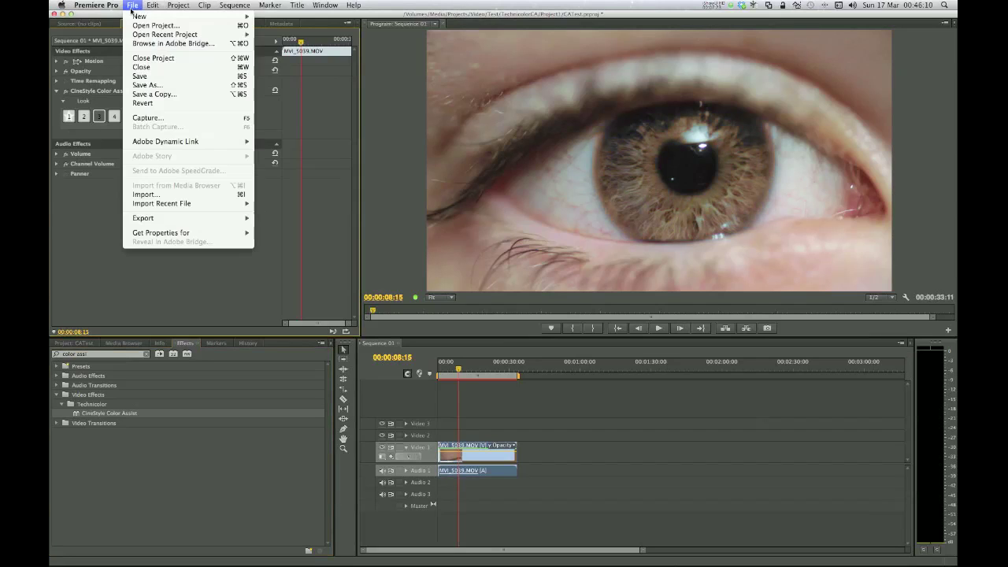
click(162, 85)
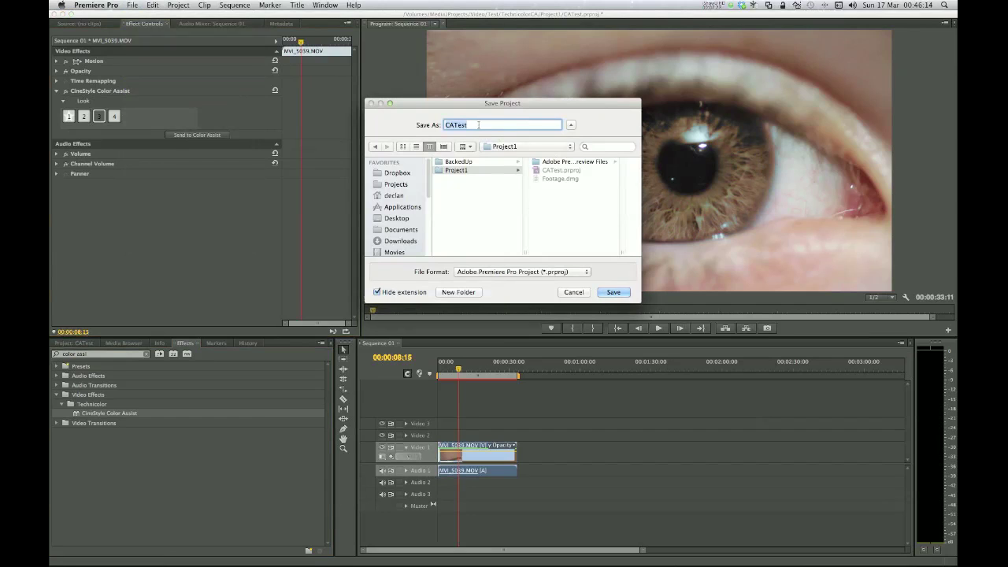
key(Right)
text(2)
click(611, 292)
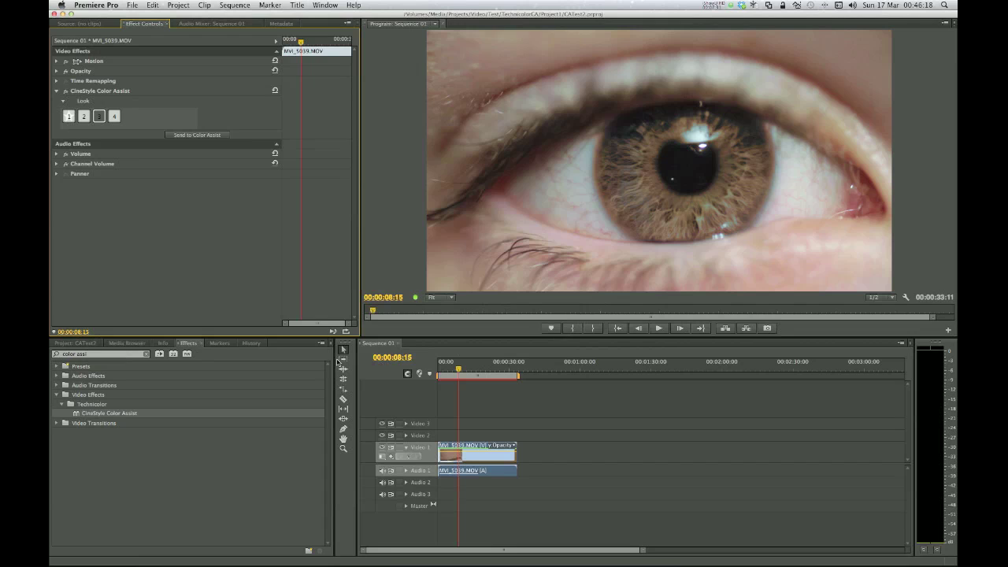
Switch to Finder and select Footage.dmg in the Project1 folder, now listing CATest2.prproj.
key(super+Tab)
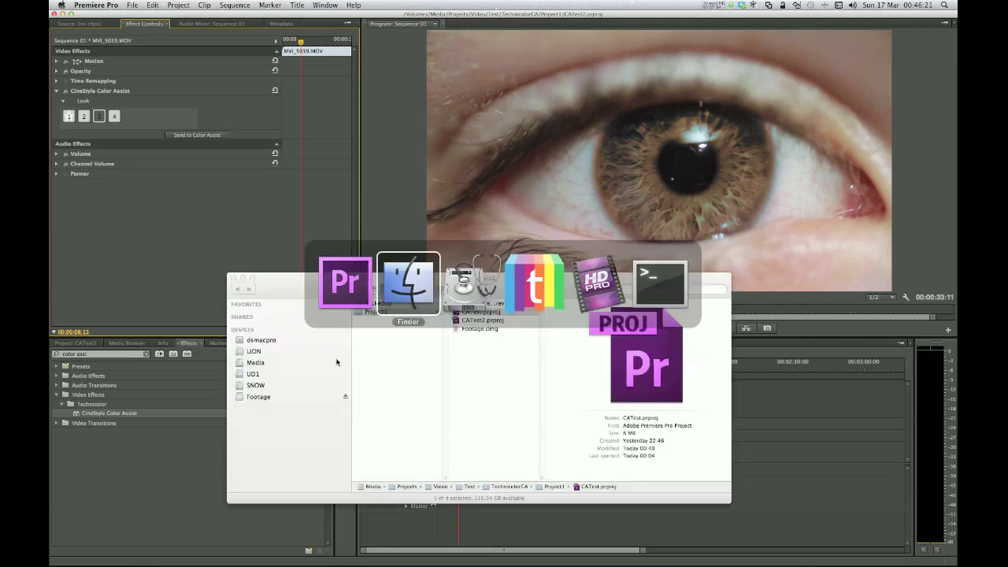
click(479, 329)
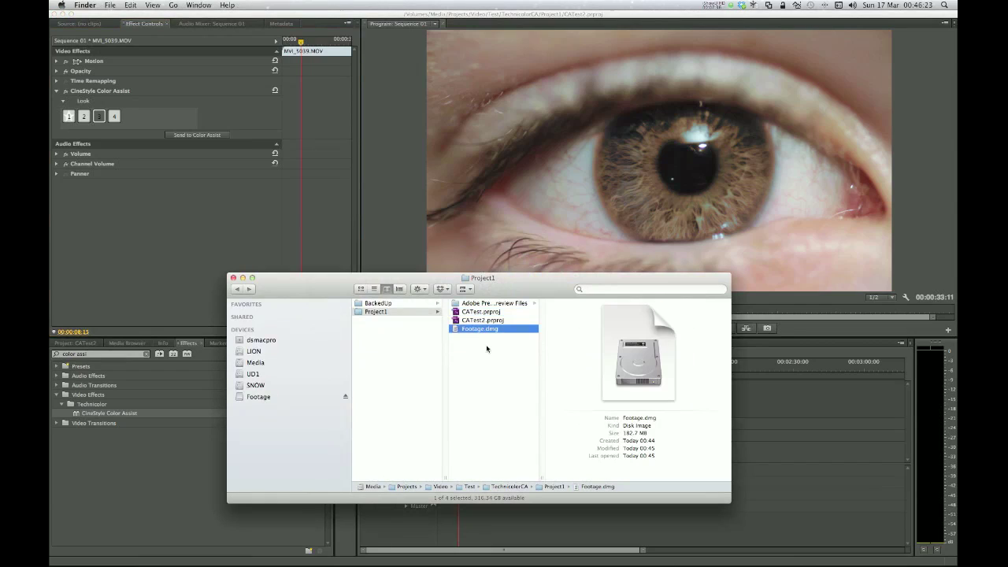